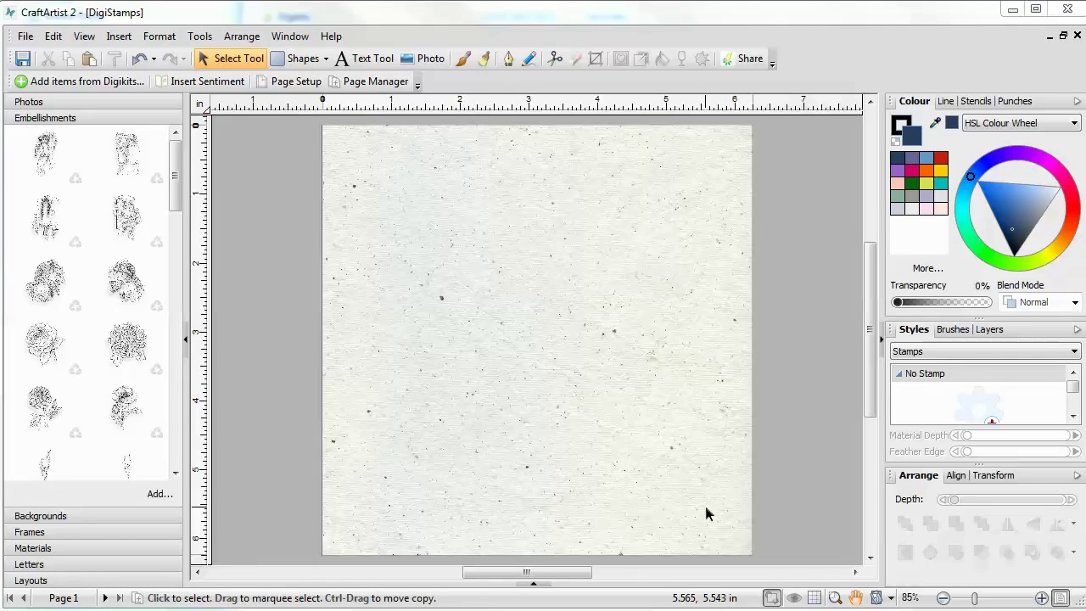
# - Place the floral portrait stamp, enlarge it to about 5.1 by 5.75 in, and colour its lines dark navy
pyautogui.moveTo(45, 282); pyautogui.dragTo(497, 294)
pyautogui.moveTo(610, 414); pyautogui.dragTo(688, 506)
pyautogui.click(767, 461)
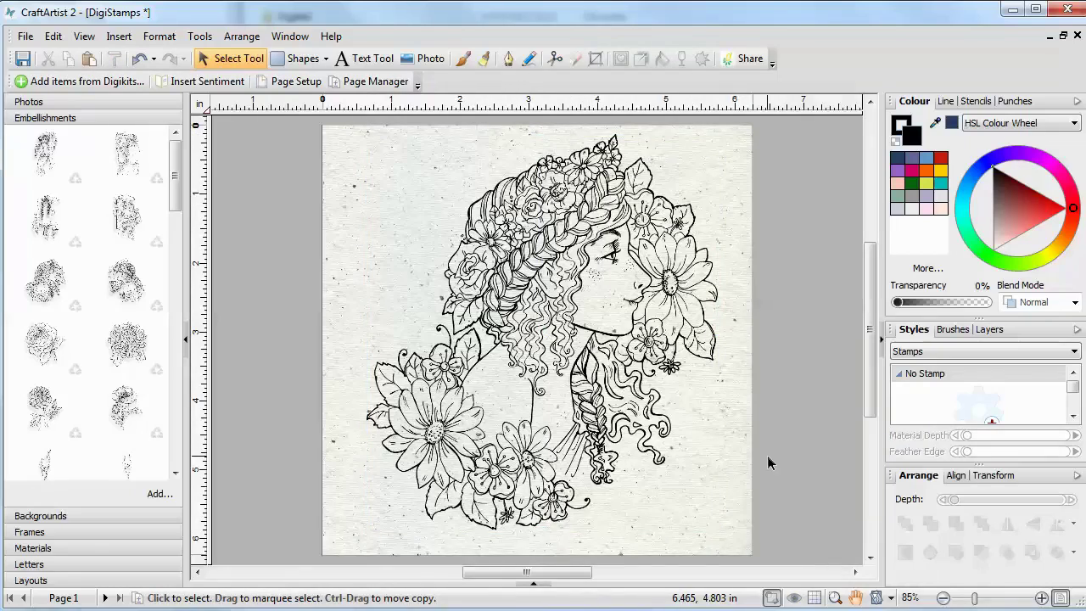
pyautogui.click(691, 389)
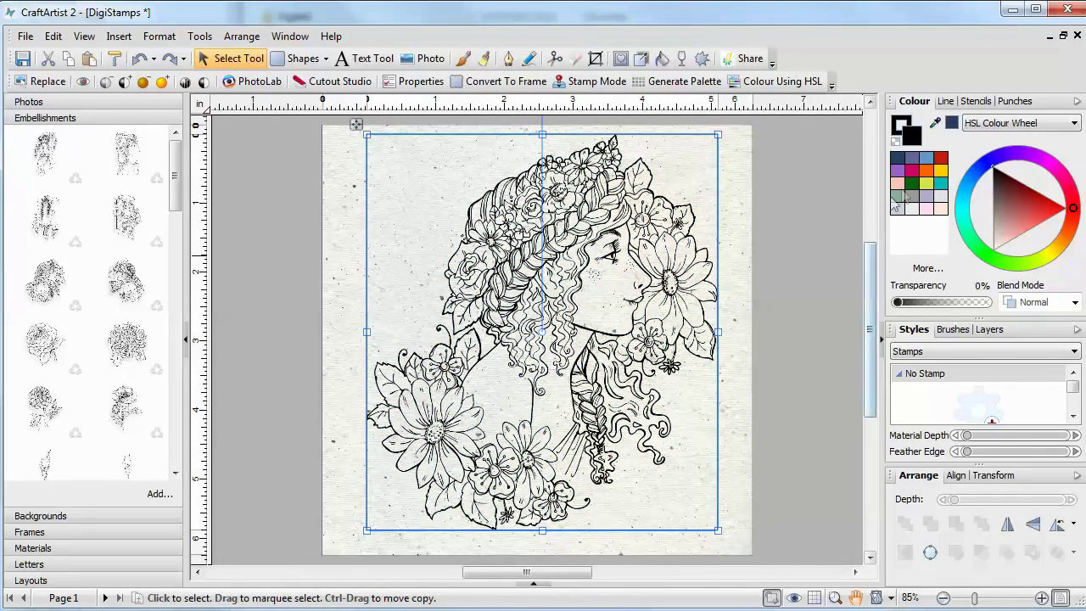
pyautogui.click(913, 185)
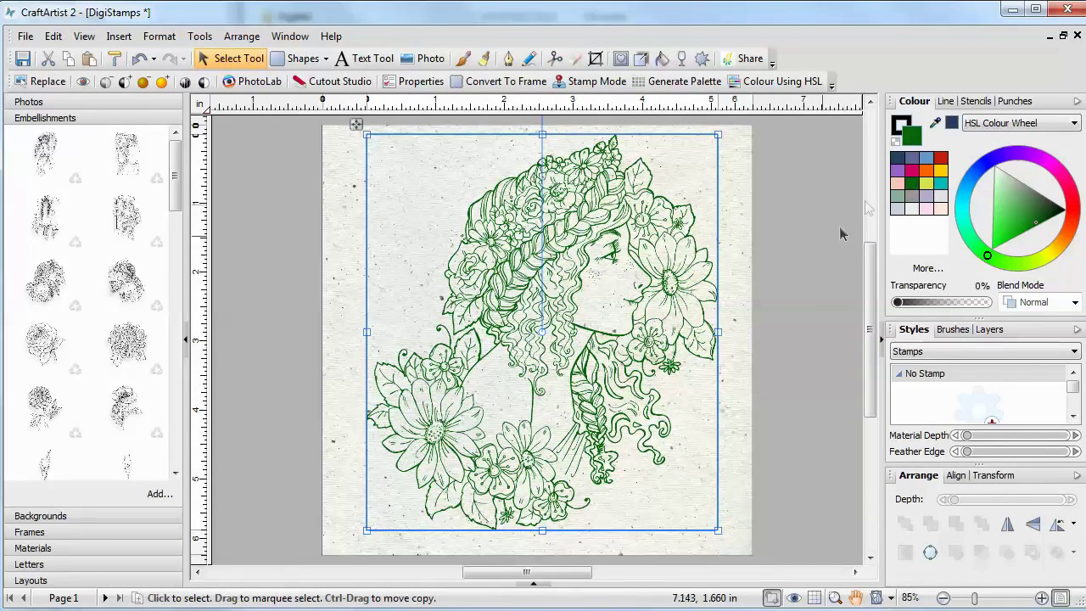
pyautogui.click(897, 157)
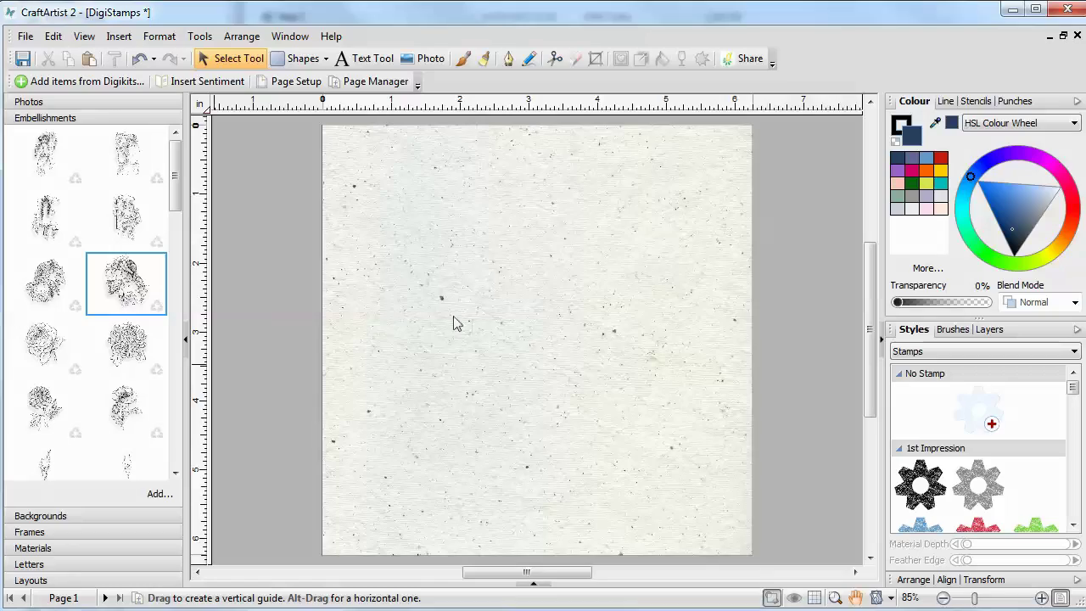
# - Add the lady-with-roses stamp, enlarge it to about 4.9 by 5.8 in, and nudge it up-left
pyautogui.moveTo(454, 323); pyautogui.dragTo(509, 289)
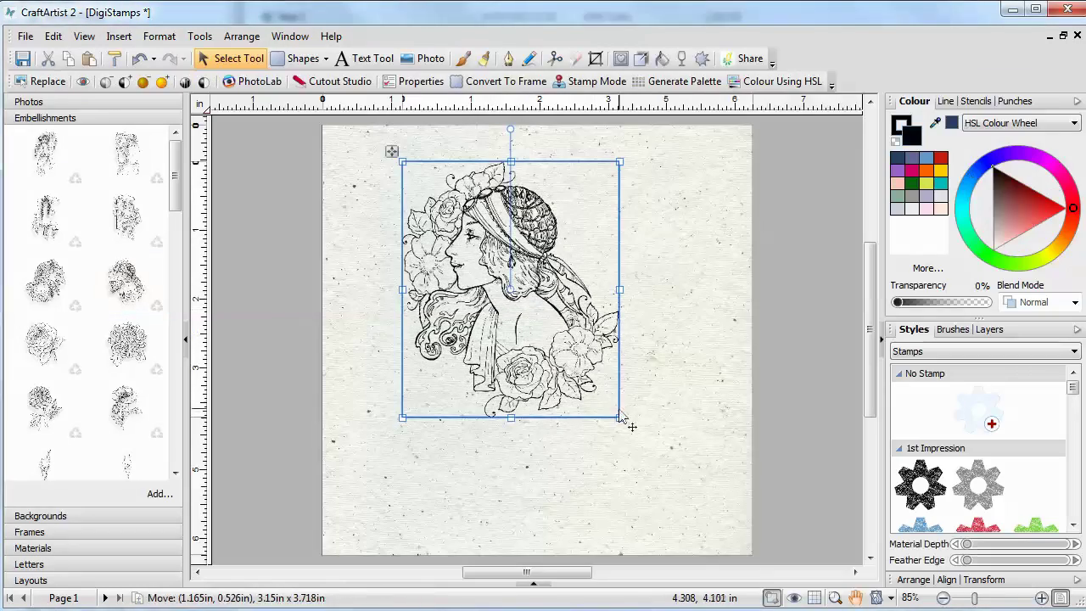
pyautogui.moveTo(622, 418); pyautogui.dragTo(743, 562)
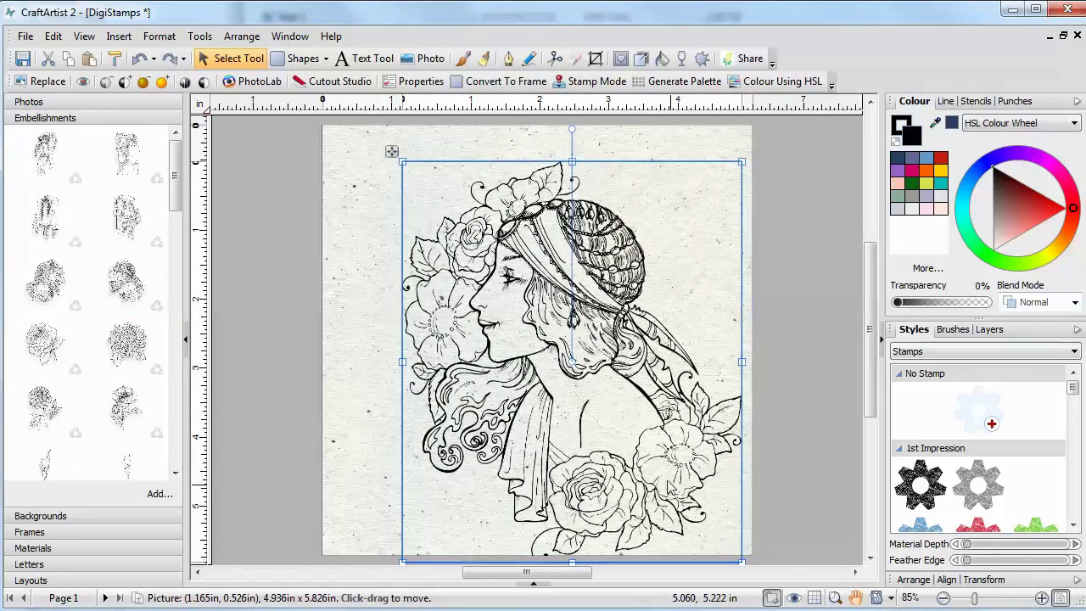
pyautogui.moveTo(688, 477); pyautogui.dragTo(675, 461)
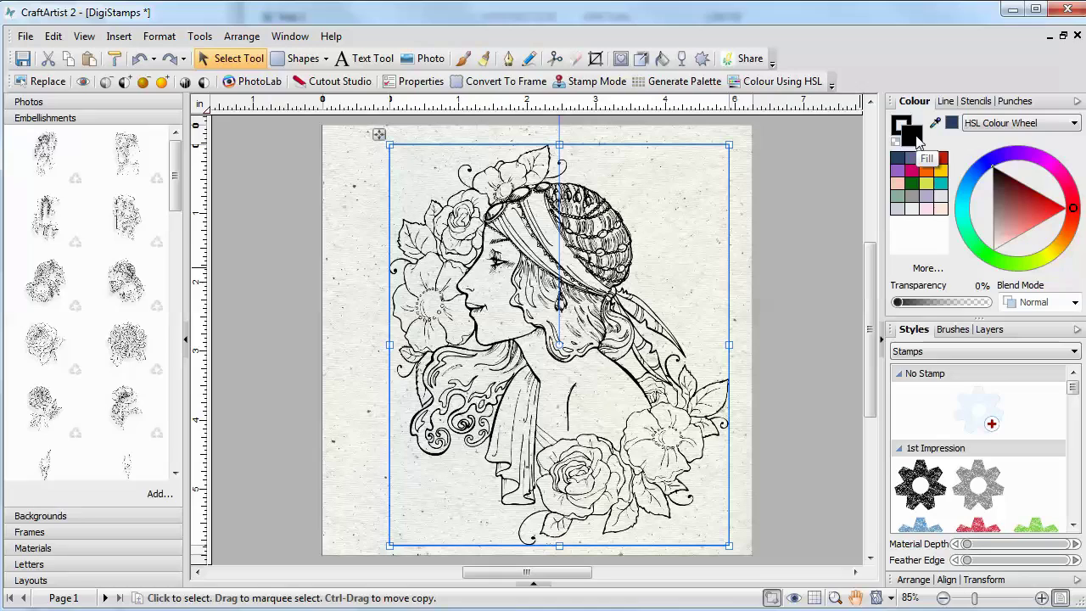
pyautogui.click(1025, 347)
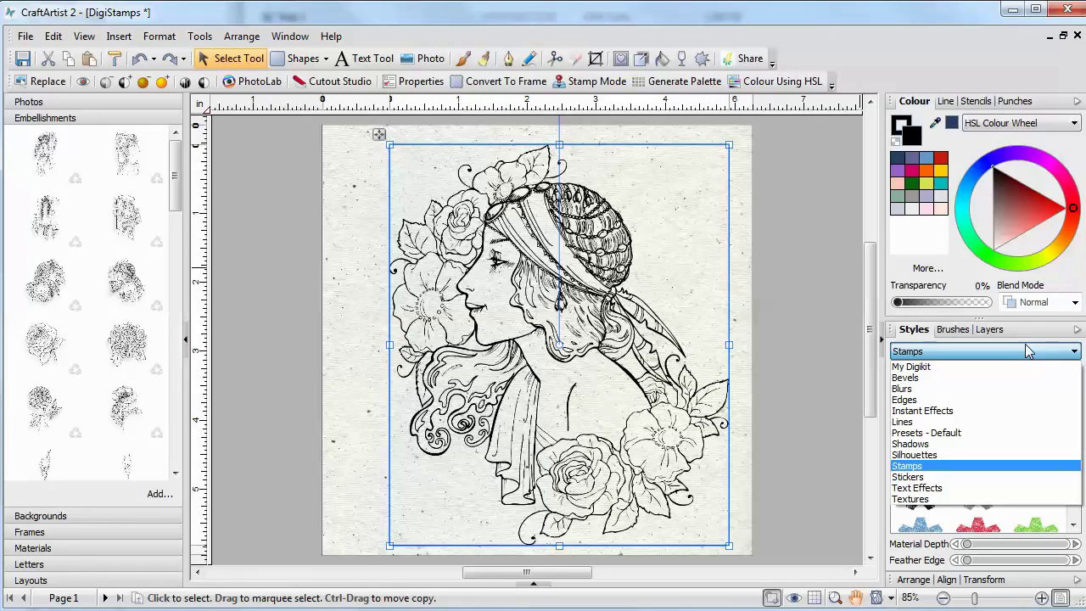
# - Apply the Stamps styles to the lady stamp, trying a blue then a red stamped look
pyautogui.click(994, 466)
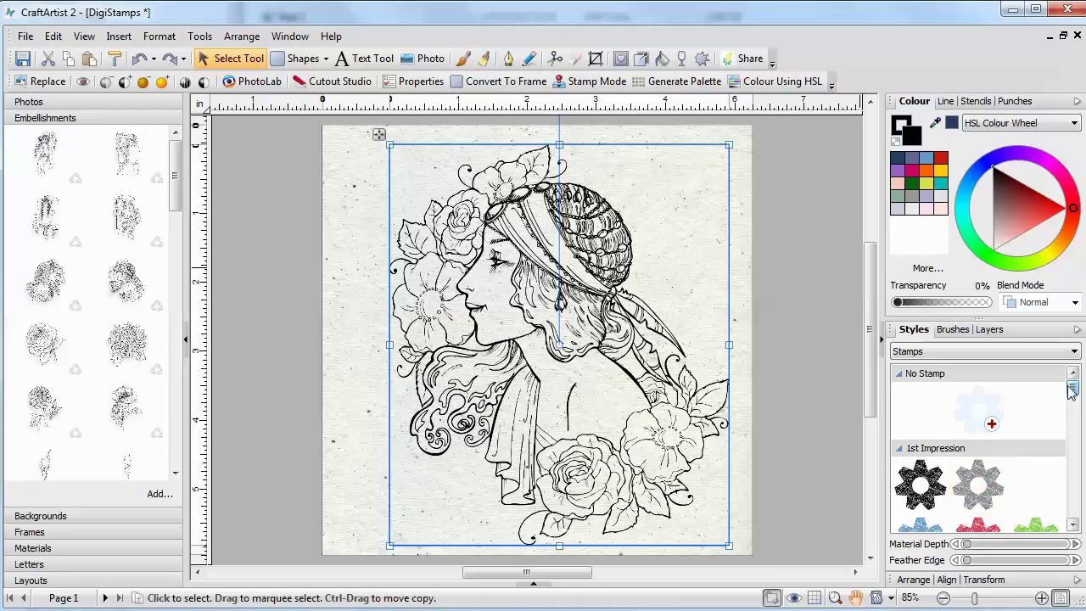
pyautogui.scroll(-1, 1071, 388)
pyautogui.scroll(5, 667, 413)
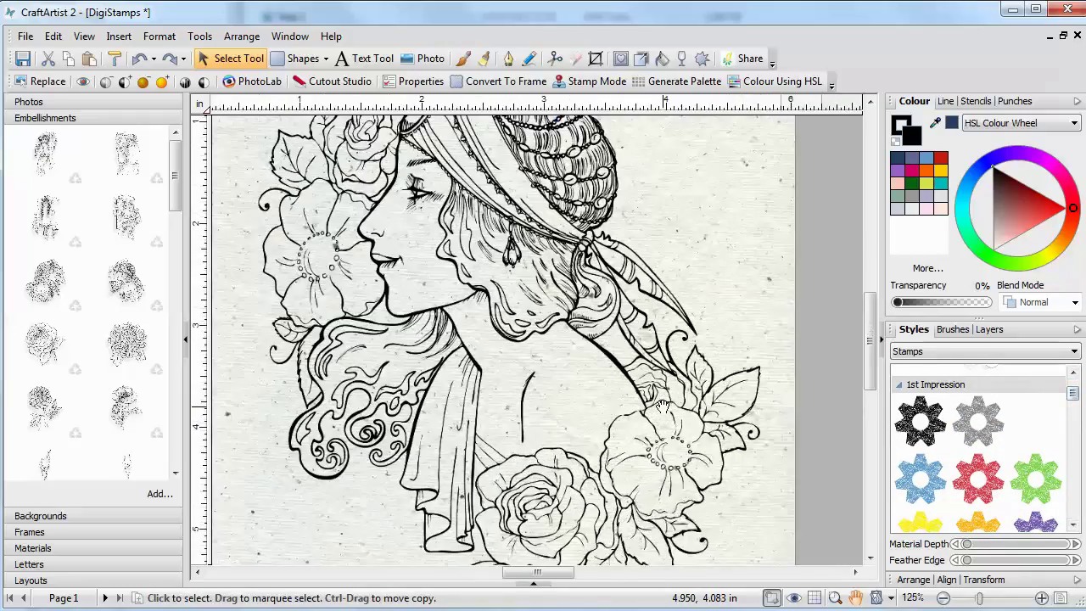
pyautogui.moveTo(540, 572); pyautogui.dragTo(514, 572)
pyautogui.scroll(1, 658, 557)
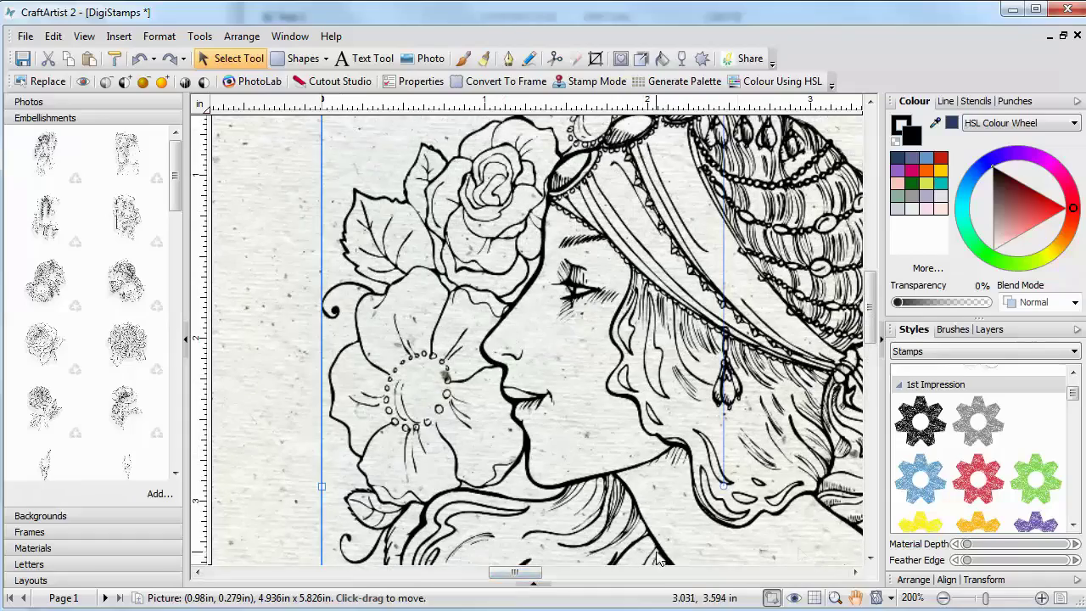
pyautogui.click(937, 485)
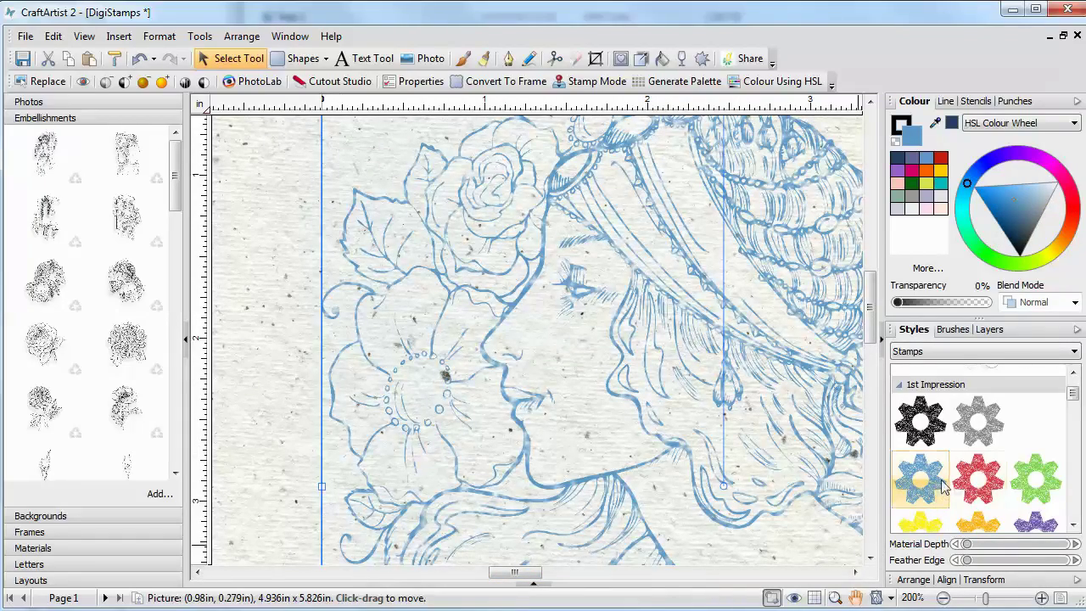
pyautogui.click(984, 485)
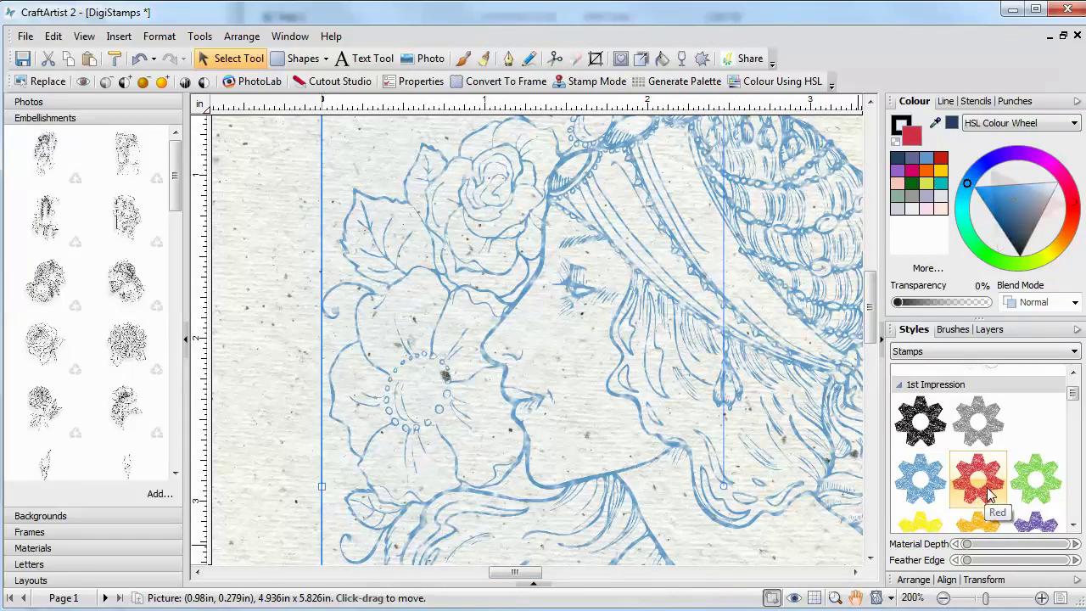
# - Recolour the lady stamp navy, purple, pink, dark green, red and orange, then apply a red stamp style
pyautogui.click(240, 348)
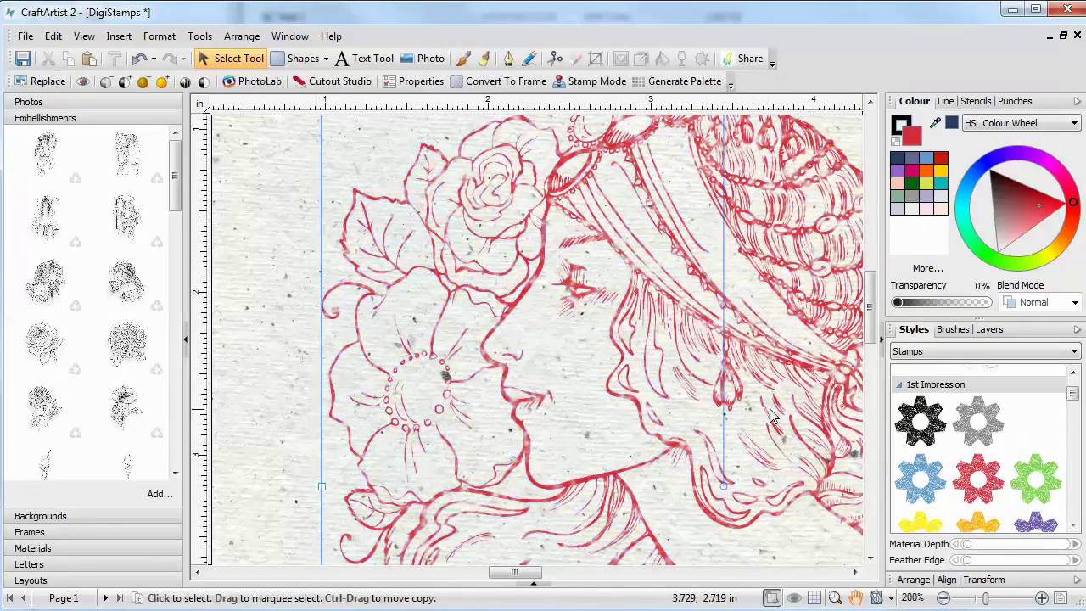
pyautogui.click(772, 415)
pyautogui.click(897, 158)
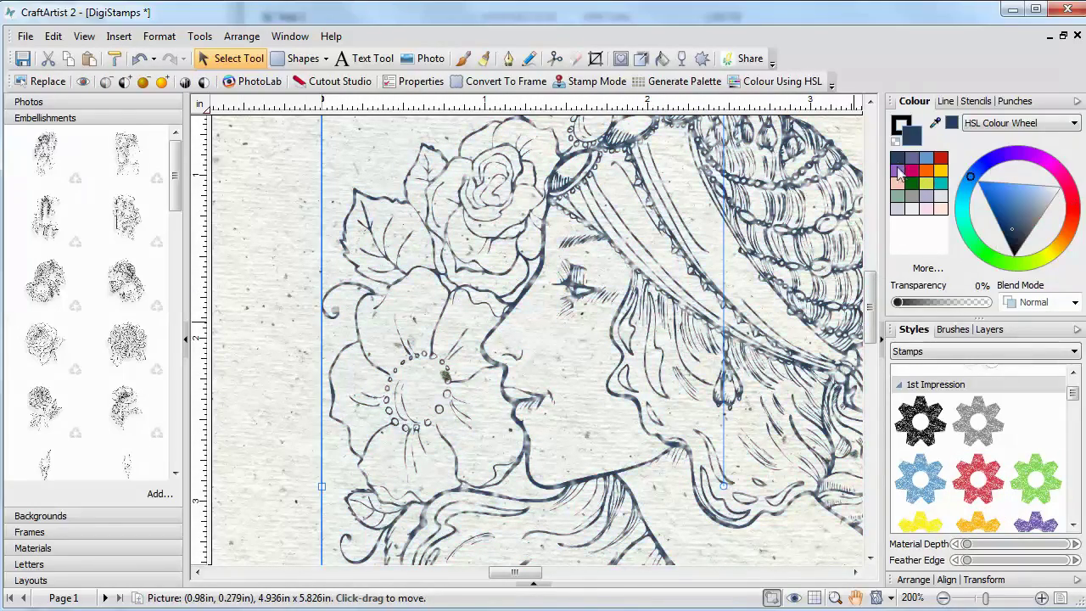
pyautogui.click(898, 172)
pyautogui.click(897, 184)
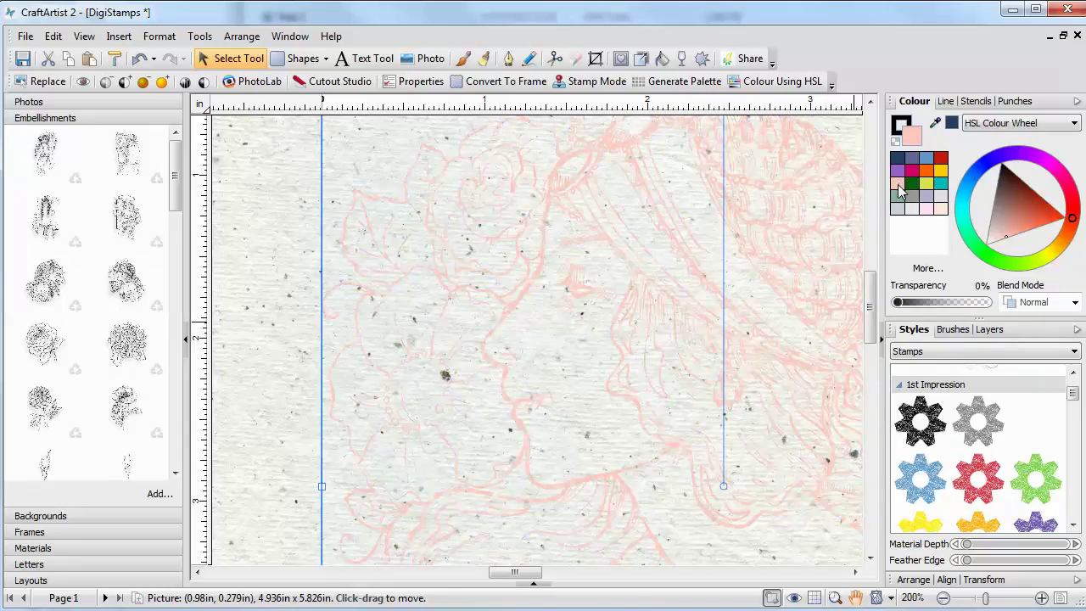
pyautogui.click(914, 184)
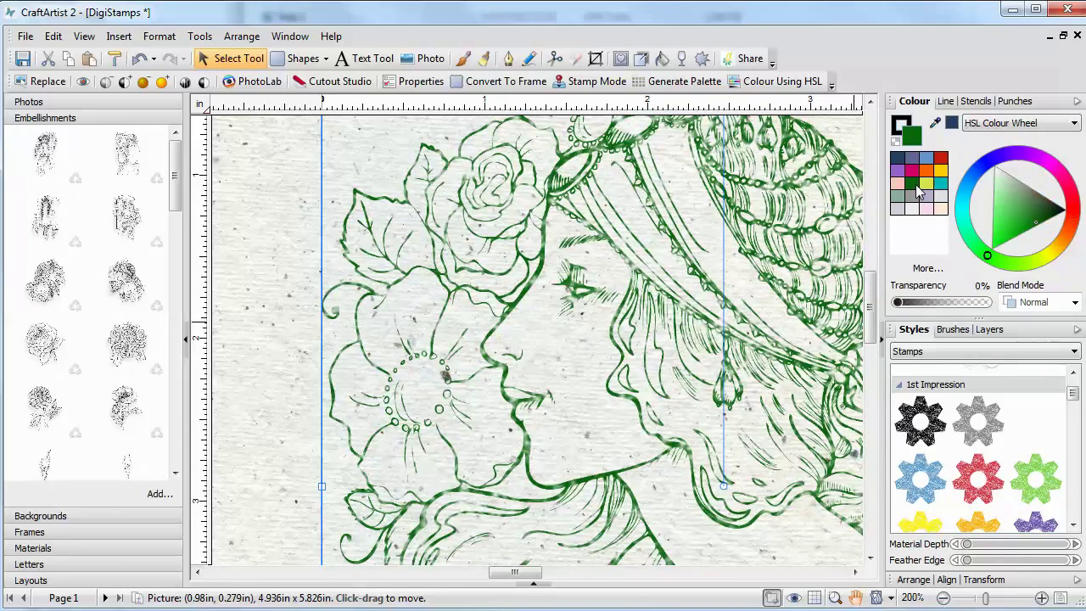
pyautogui.click(940, 159)
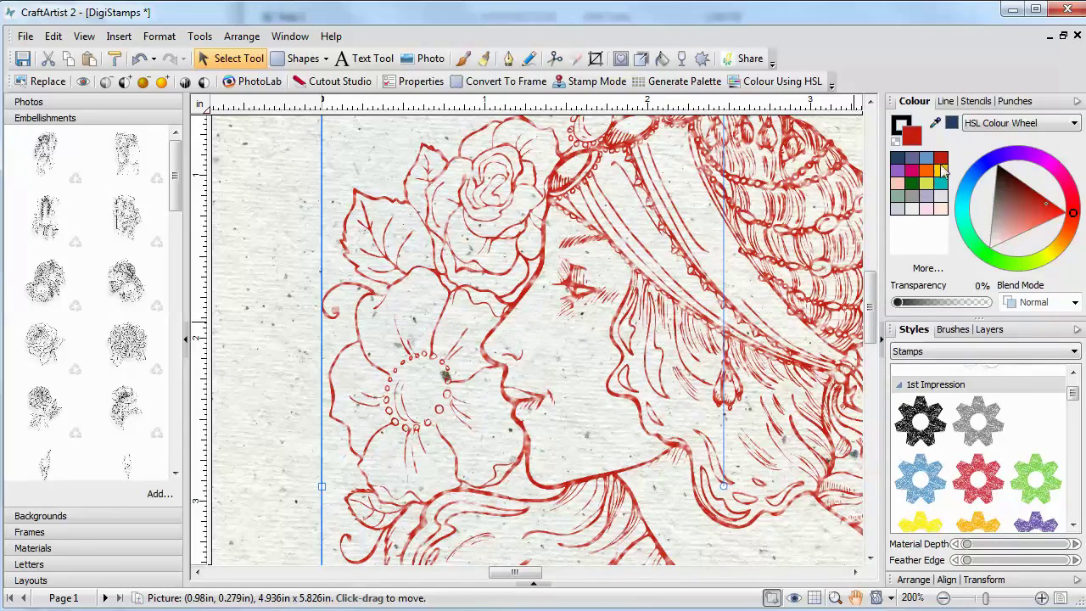
pyautogui.click(930, 172)
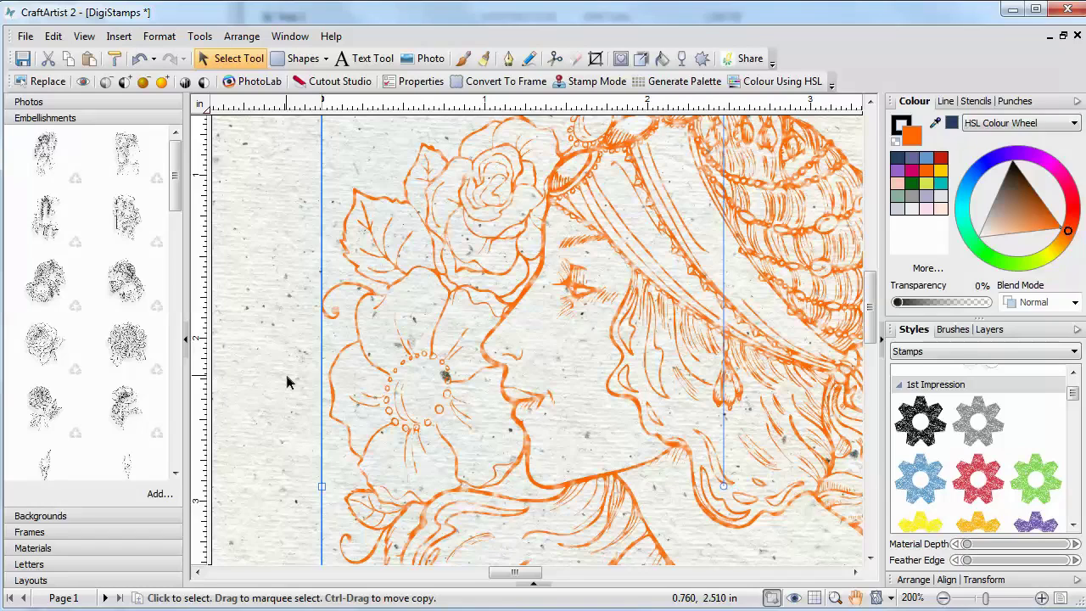
pyautogui.moveTo(1072, 395); pyautogui.dragTo(1073, 442)
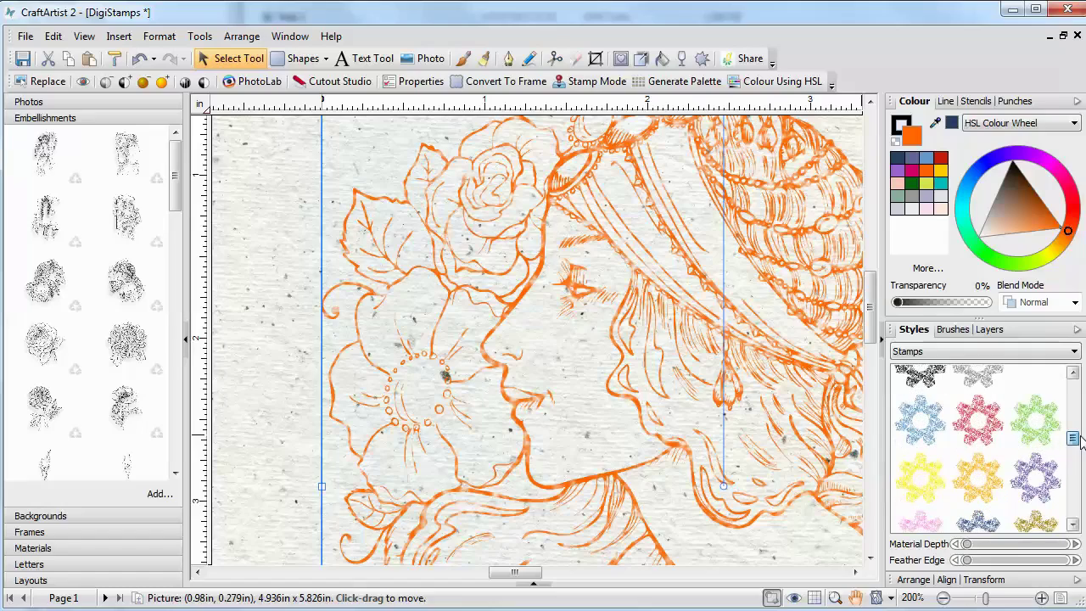
pyautogui.click(975, 428)
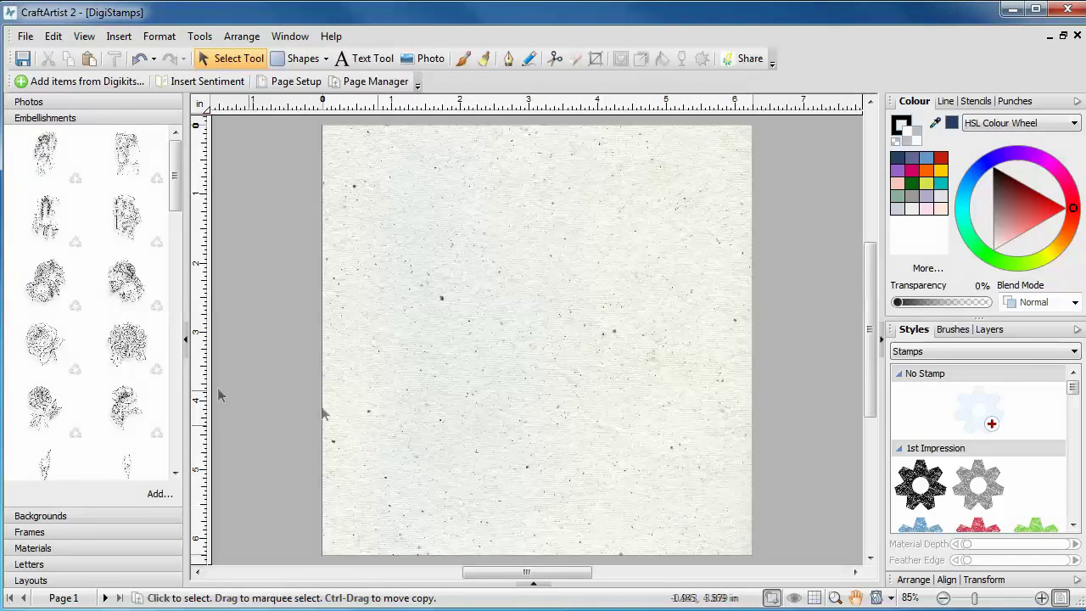
# - Place the poppy stamp on the page and resize it to 3.969 by 5.507 in
pyautogui.moveTo(126, 410); pyautogui.dragTo(699, 548)
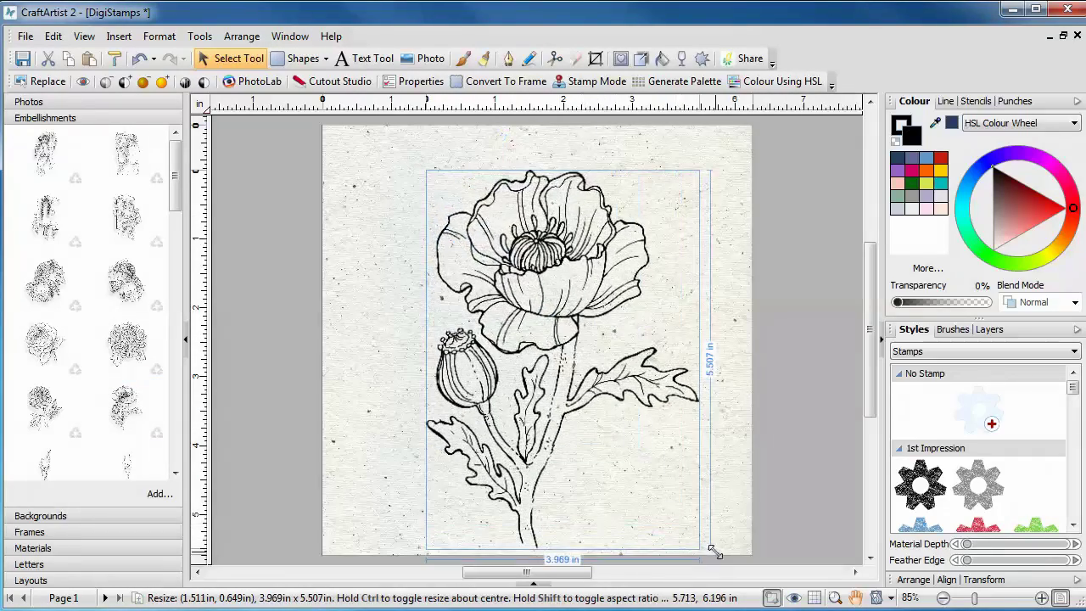
pyautogui.moveTo(642, 492); pyautogui.dragTo(656, 467)
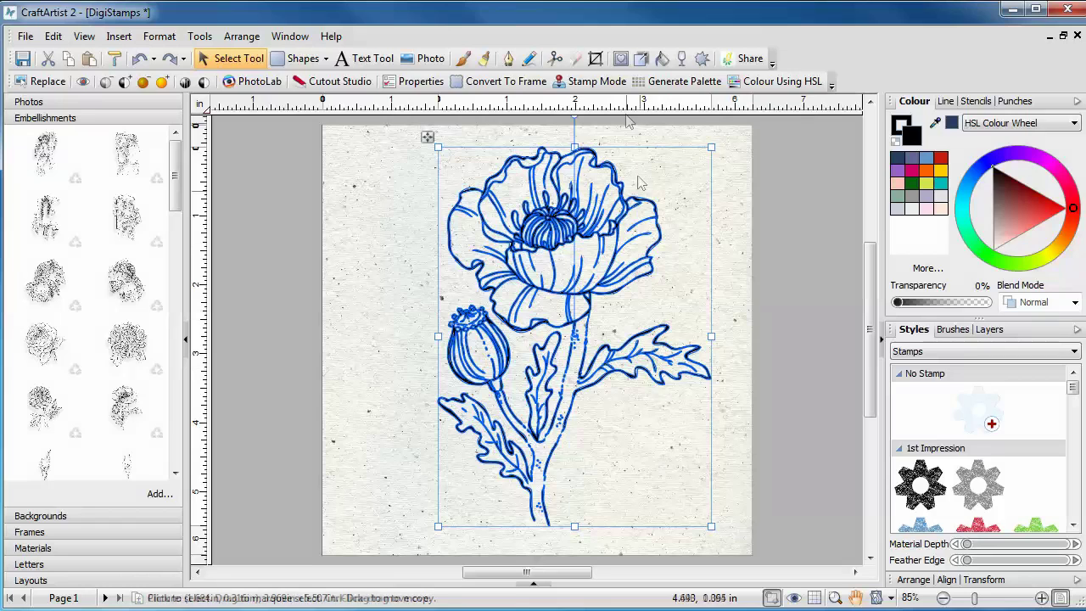
# - Give the poppy a Linear gradient fill, dark blue at the left start point and yellow at the right end point
pyautogui.click(661, 64)
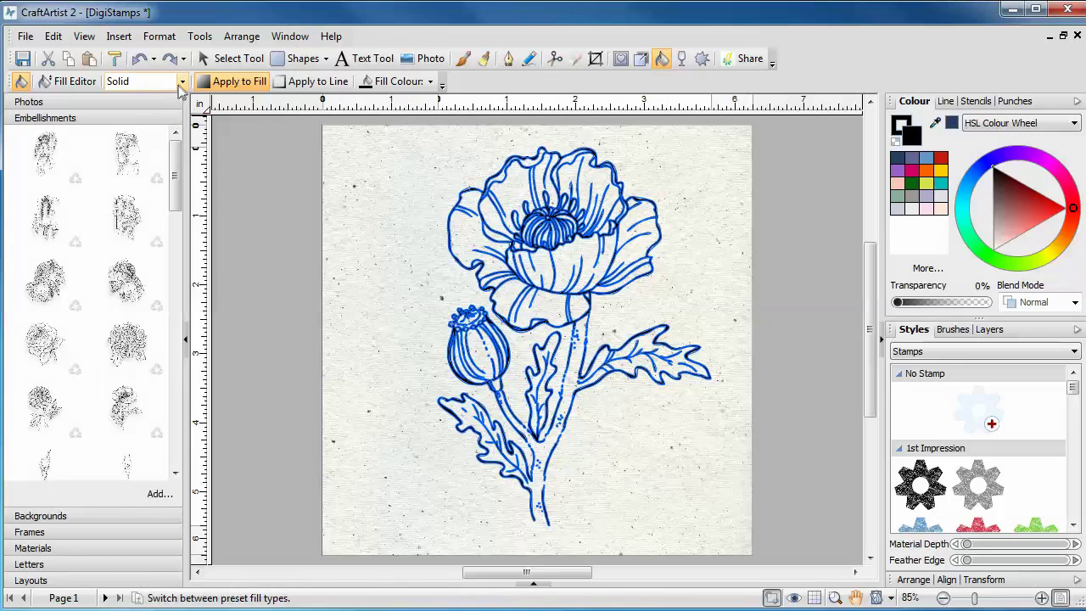
pyautogui.click(181, 82)
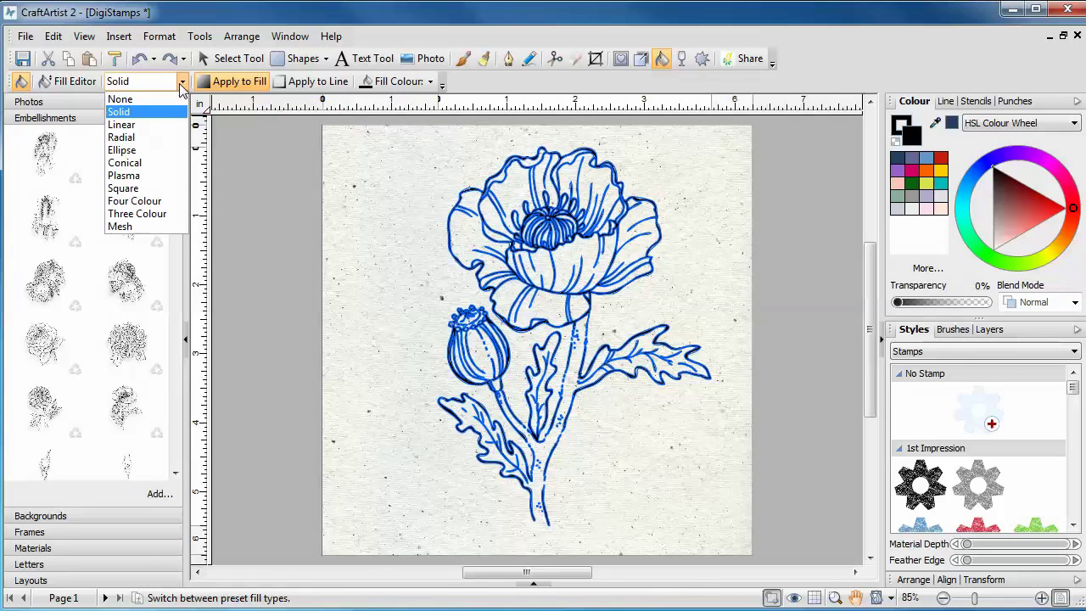
pyautogui.click(121, 125)
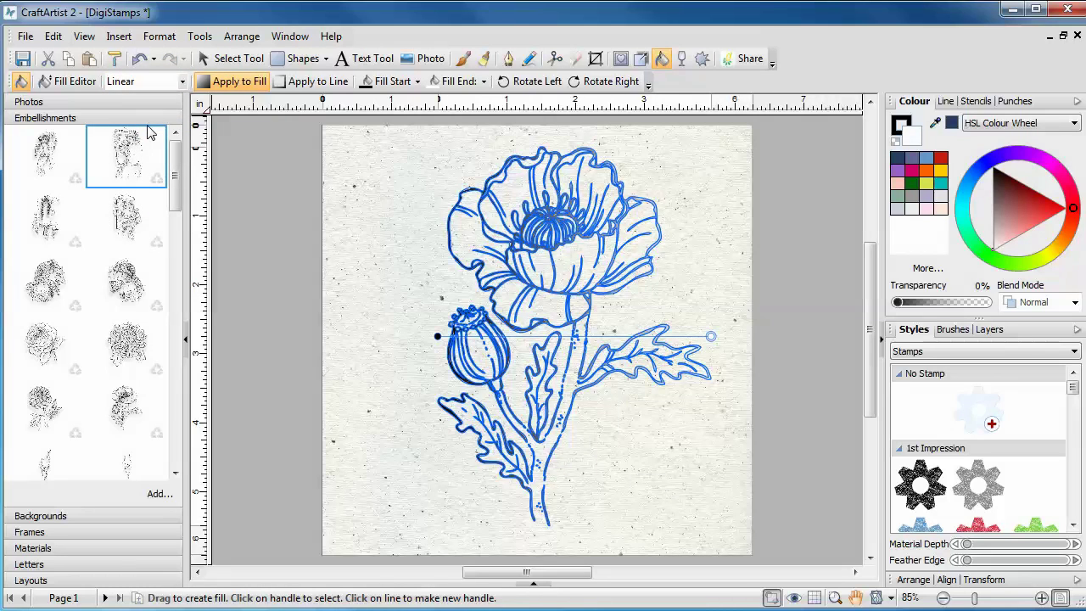
pyautogui.click(437, 337)
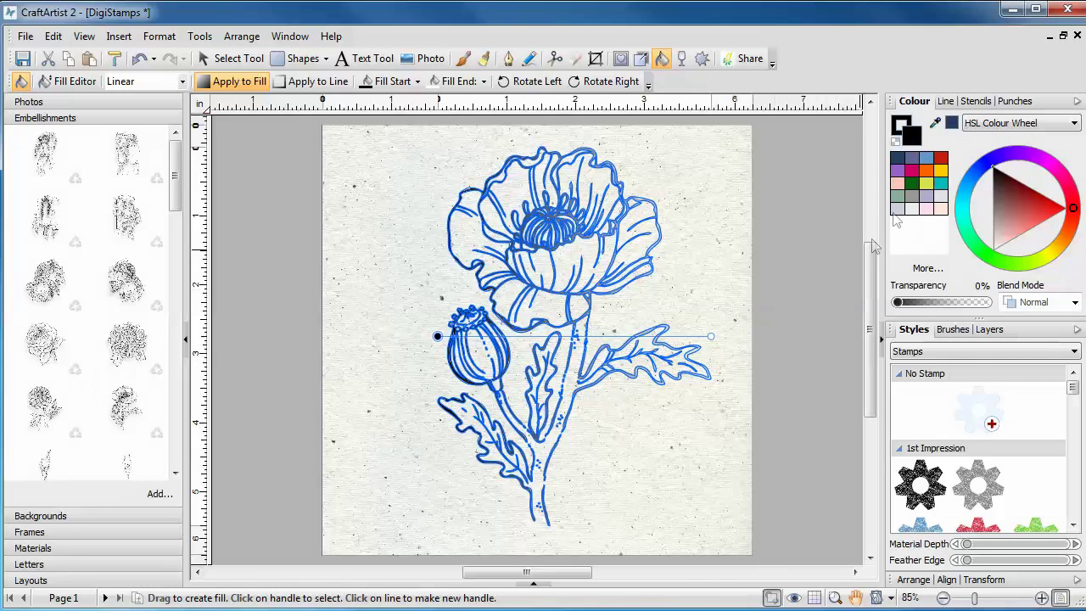
pyautogui.click(898, 156)
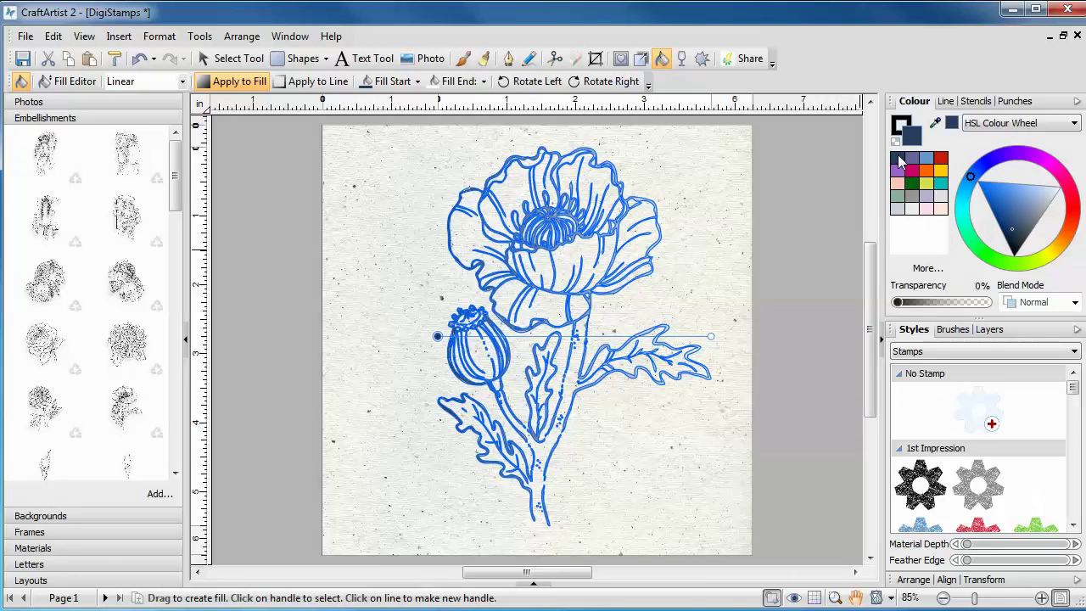
pyautogui.click(713, 339)
pyautogui.click(938, 172)
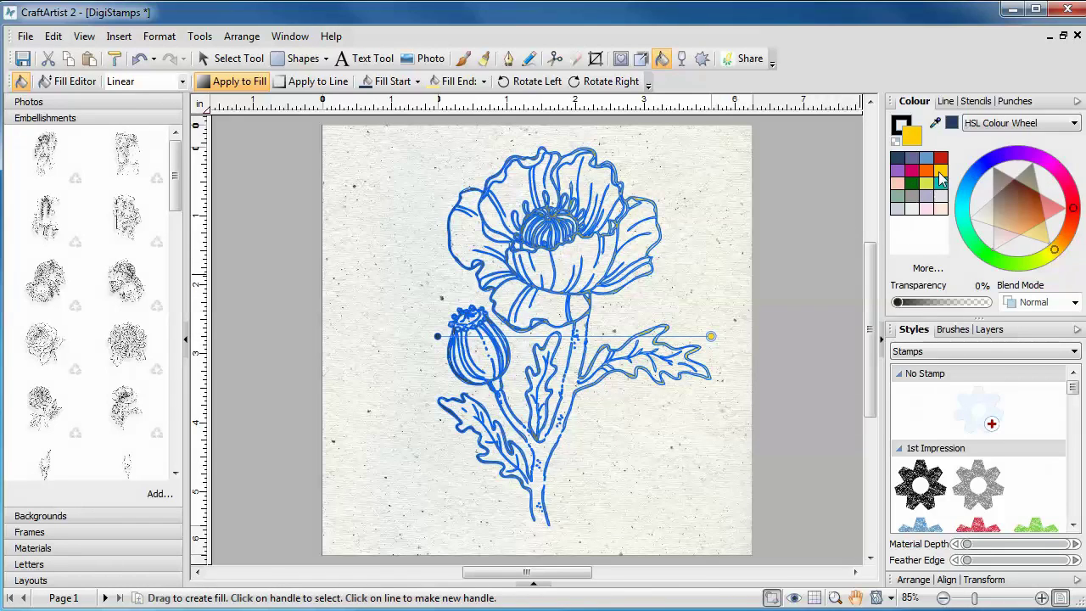
pyautogui.click(747, 287)
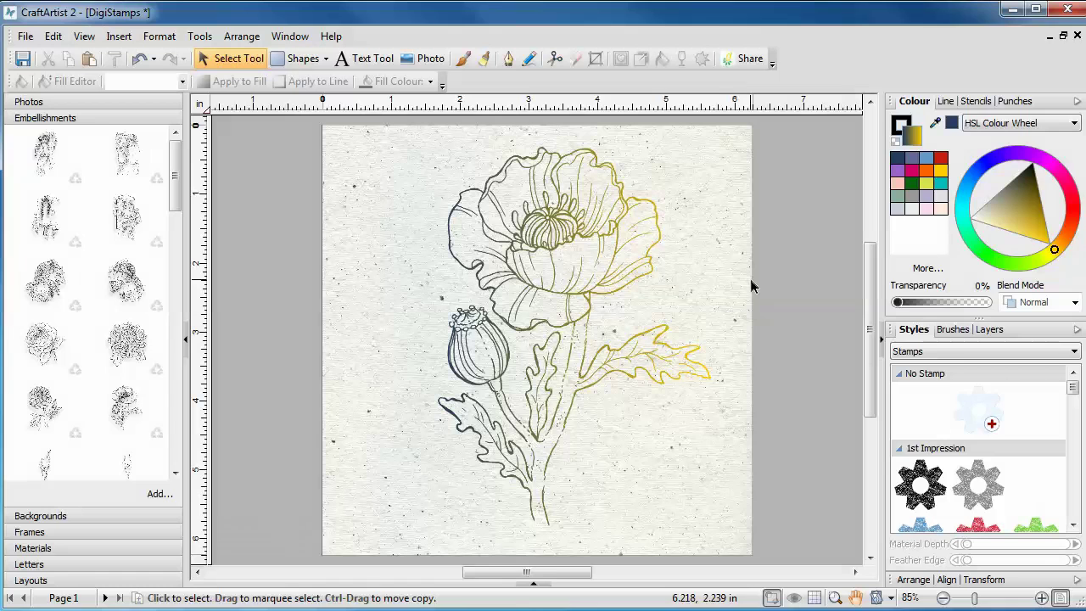
# - Move the poppy's gradient end down to the stem base and its start up onto the flower head
pyautogui.click(231, 58)
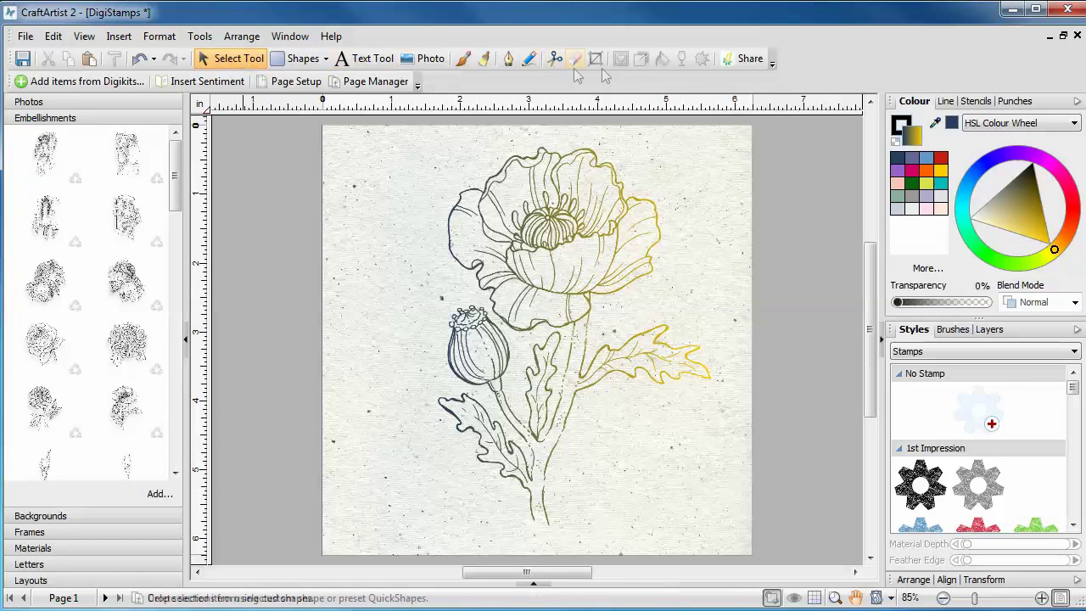
pyautogui.click(628, 170)
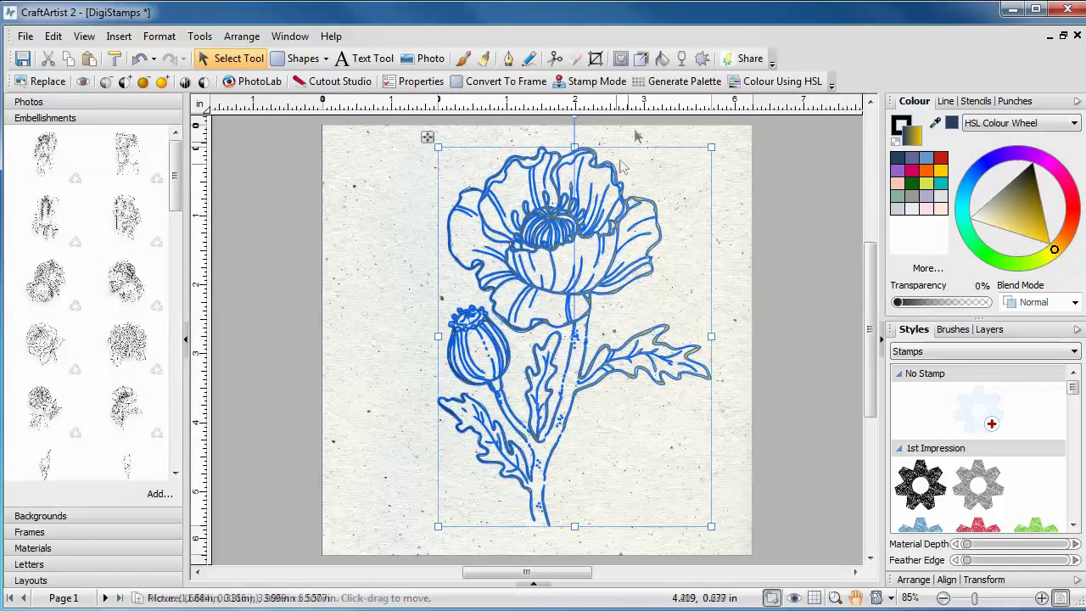
pyautogui.click(661, 60)
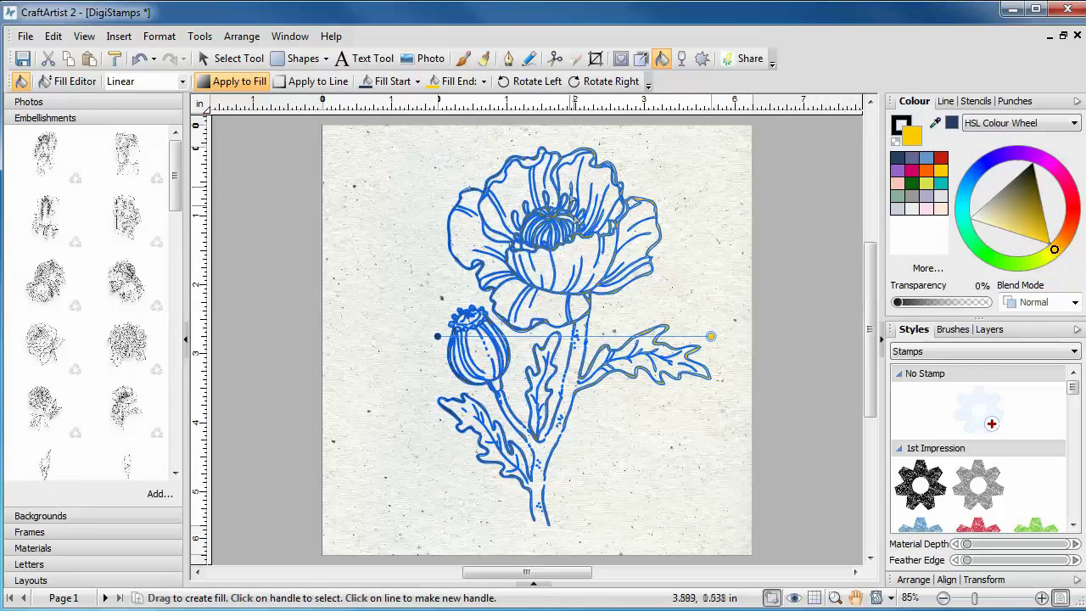
pyautogui.moveTo(710, 336); pyautogui.dragTo(631, 470)
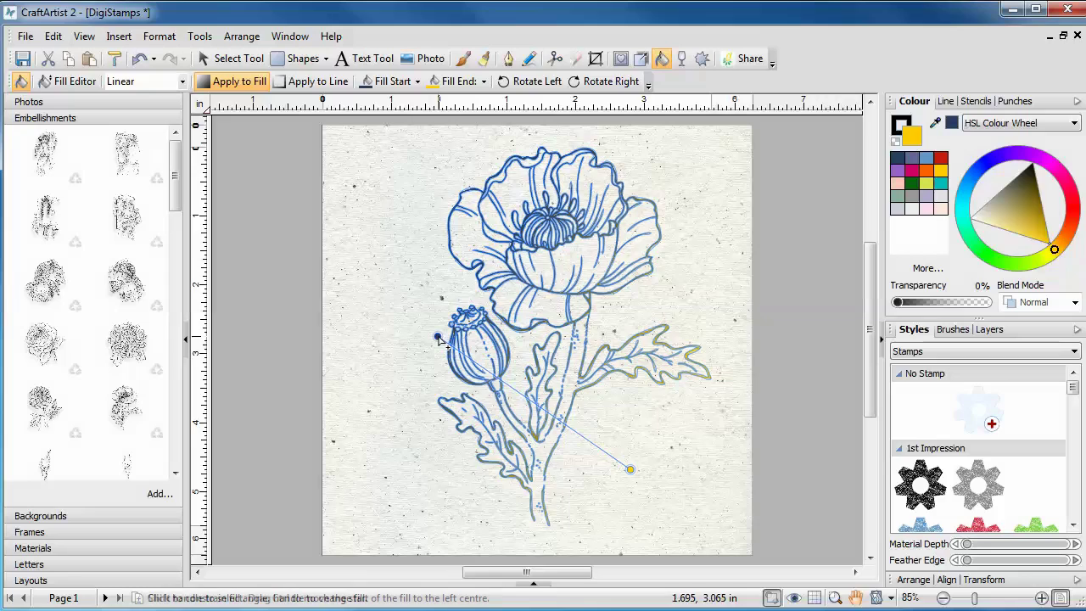
pyautogui.moveTo(437, 336); pyautogui.dragTo(521, 218)
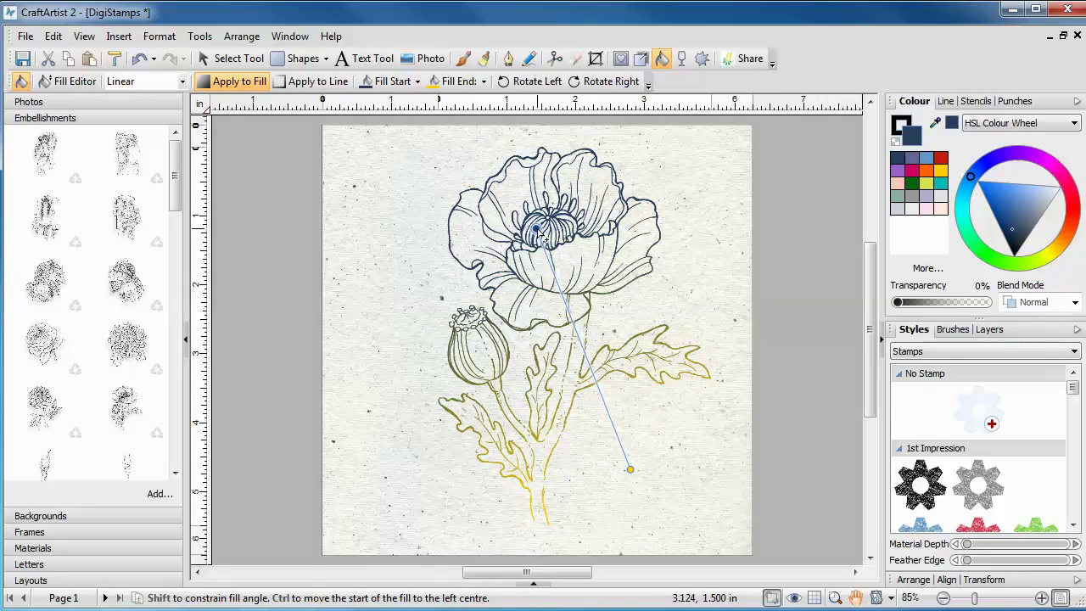
pyautogui.click(435, 399)
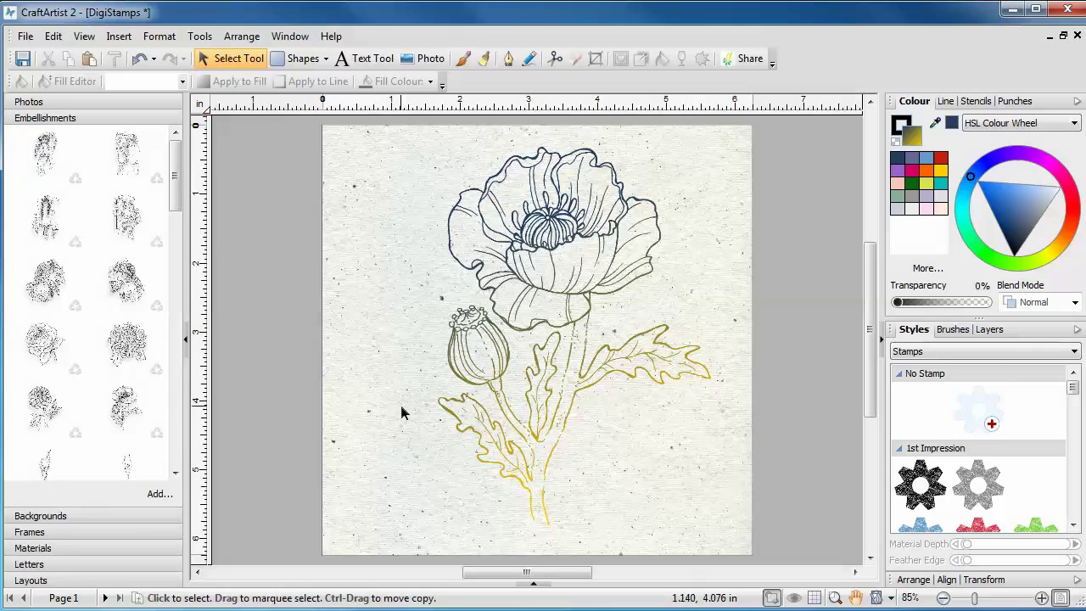
pyautogui.click(598, 255)
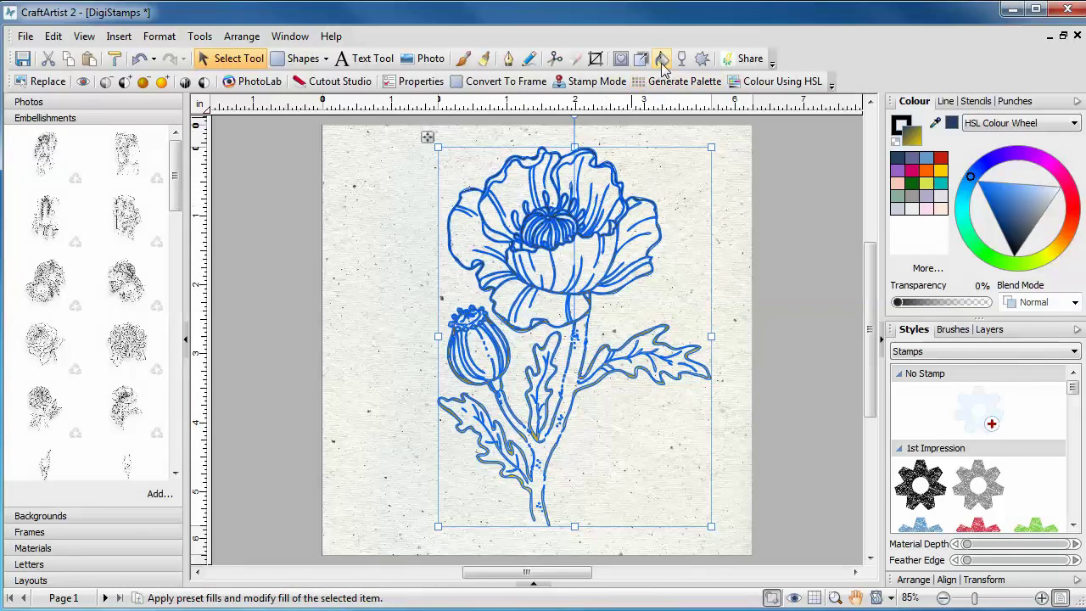
# - Switch the poppy to a Three Colour fill with red, yellow and dark green points, reshaping the fill triangle
pyautogui.click(662, 59)
pyautogui.click(182, 81)
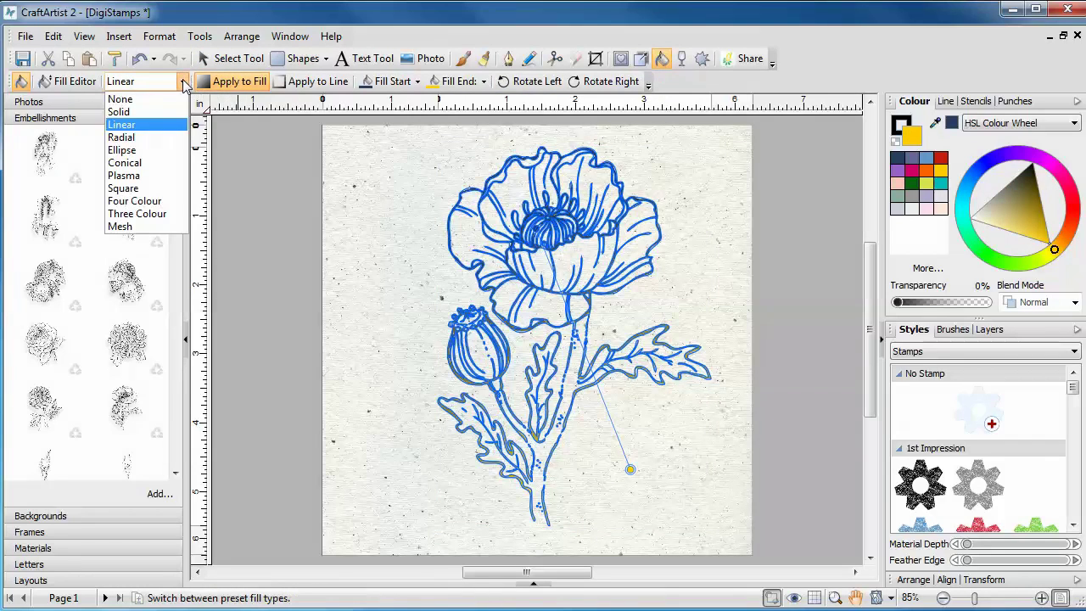
pyautogui.click(152, 220)
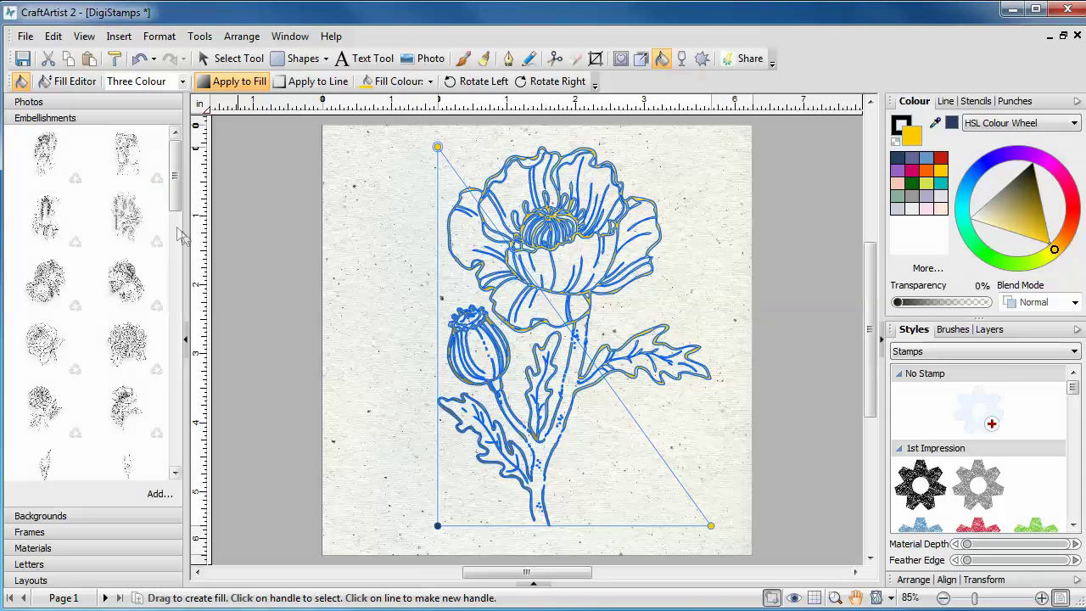
pyautogui.click(438, 147)
pyautogui.click(924, 159)
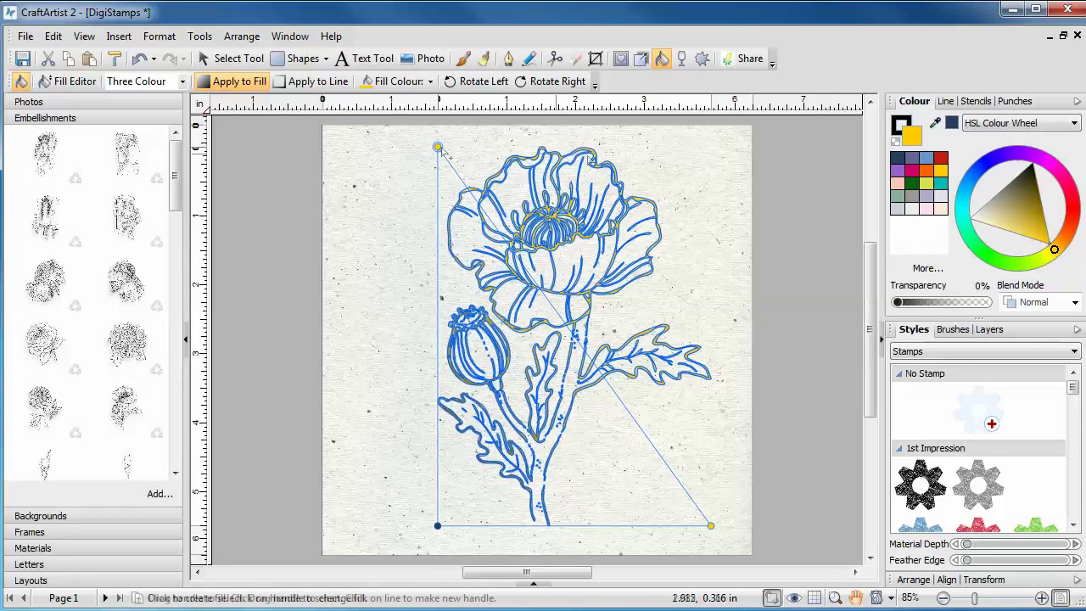
pyautogui.click(941, 159)
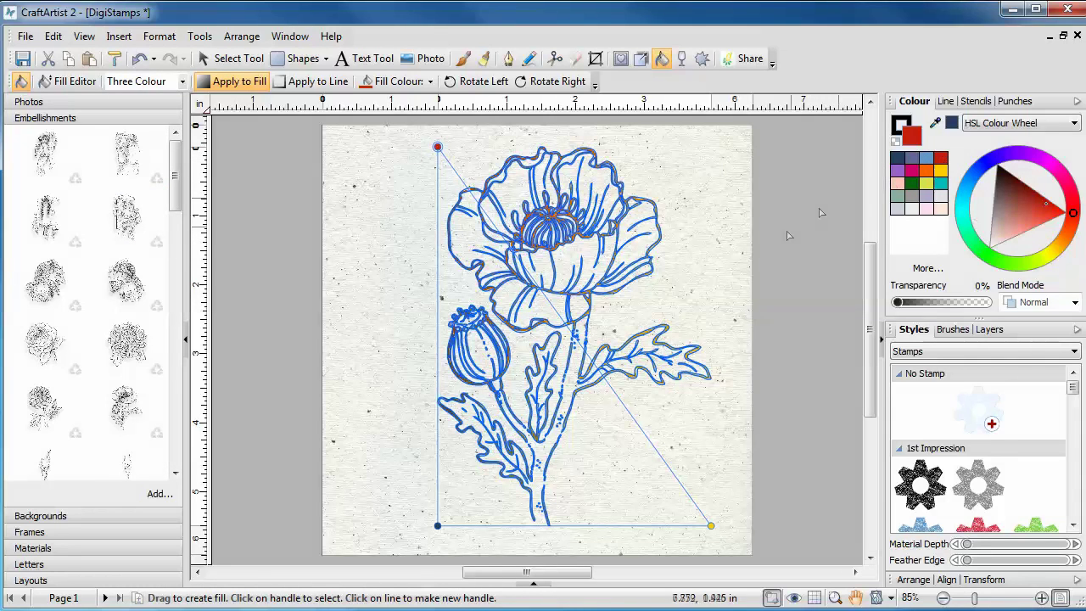
pyautogui.moveTo(710, 526); pyautogui.dragTo(529, 529)
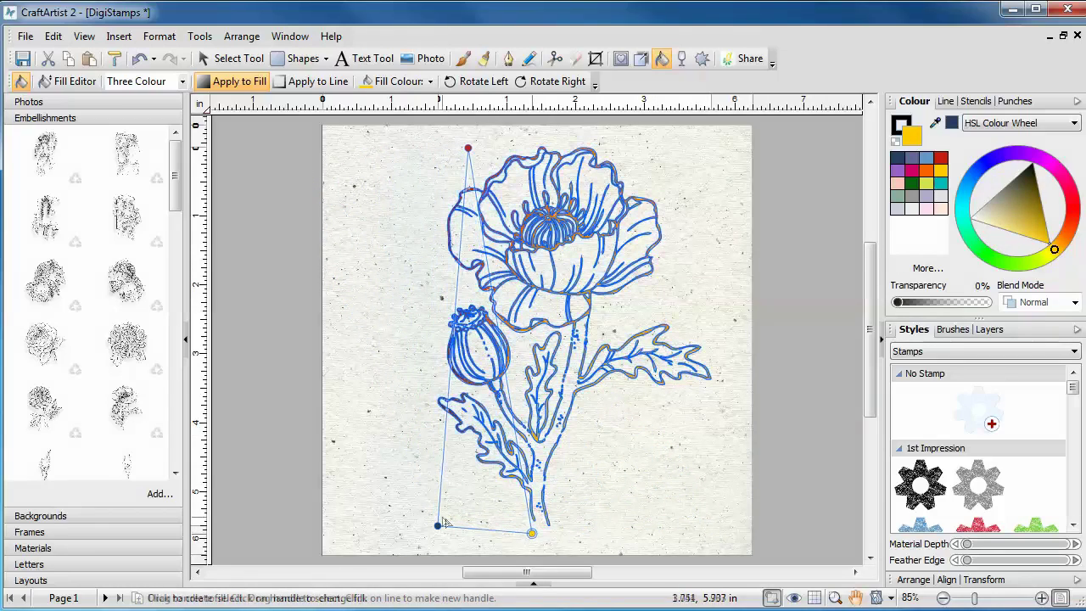
pyautogui.moveTo(436, 526); pyautogui.dragTo(471, 460)
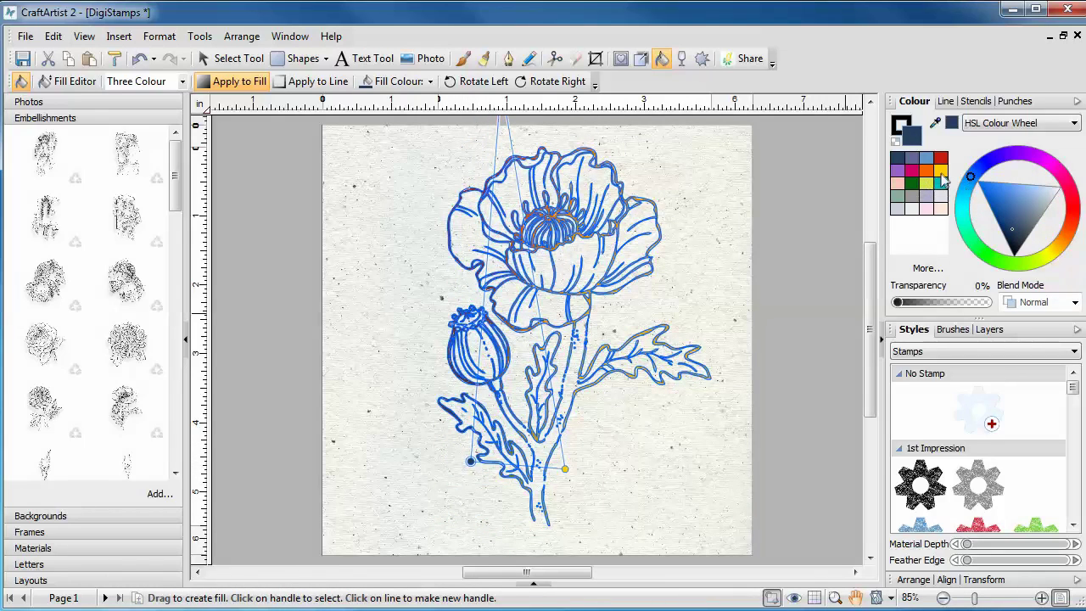
pyautogui.click(942, 172)
pyautogui.click(566, 470)
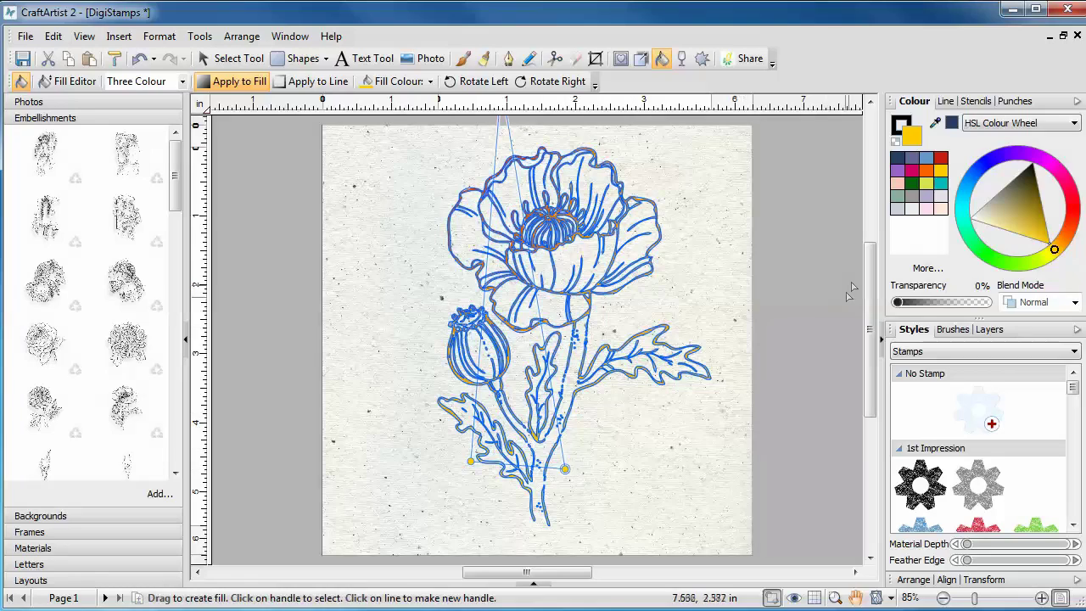
pyautogui.click(911, 184)
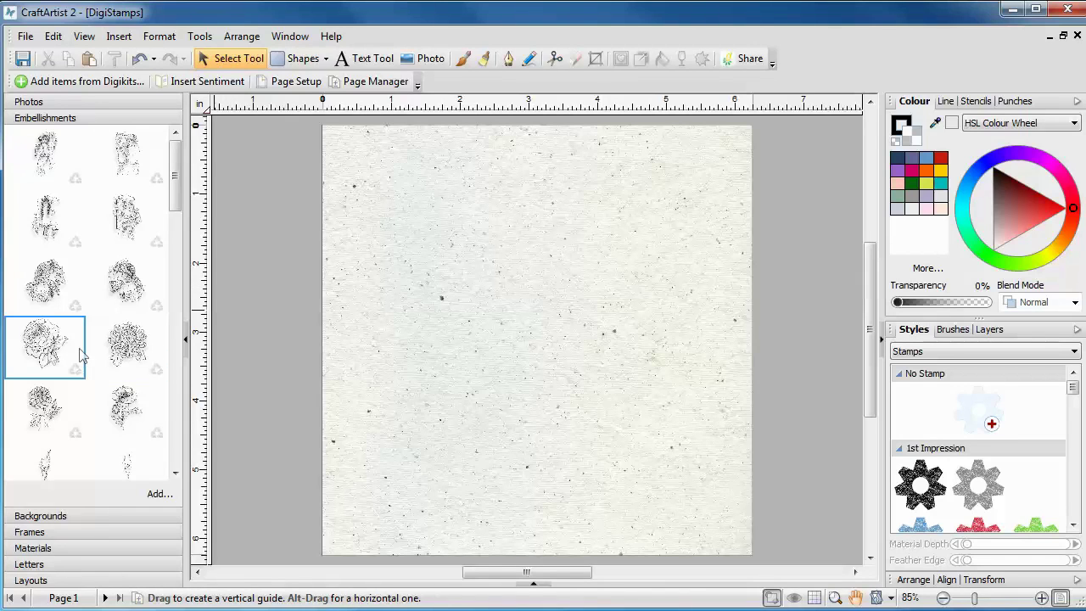
# - Place a large rose stamp on the paper and reposition it
pyautogui.moveTo(80, 351); pyautogui.dragTo(448, 266)
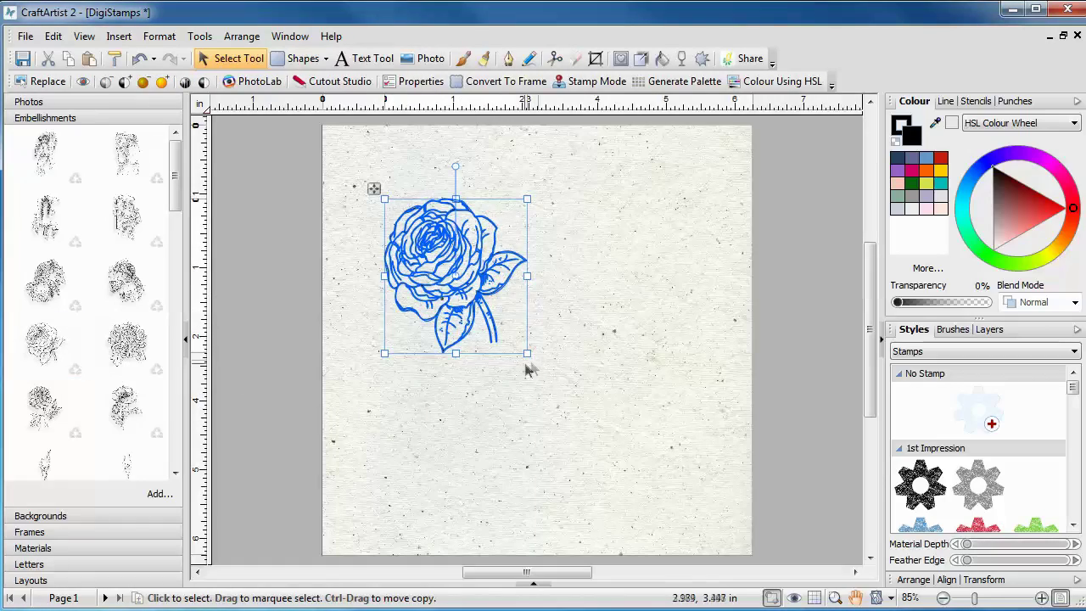
pyautogui.moveTo(528, 368); pyautogui.dragTo(672, 497)
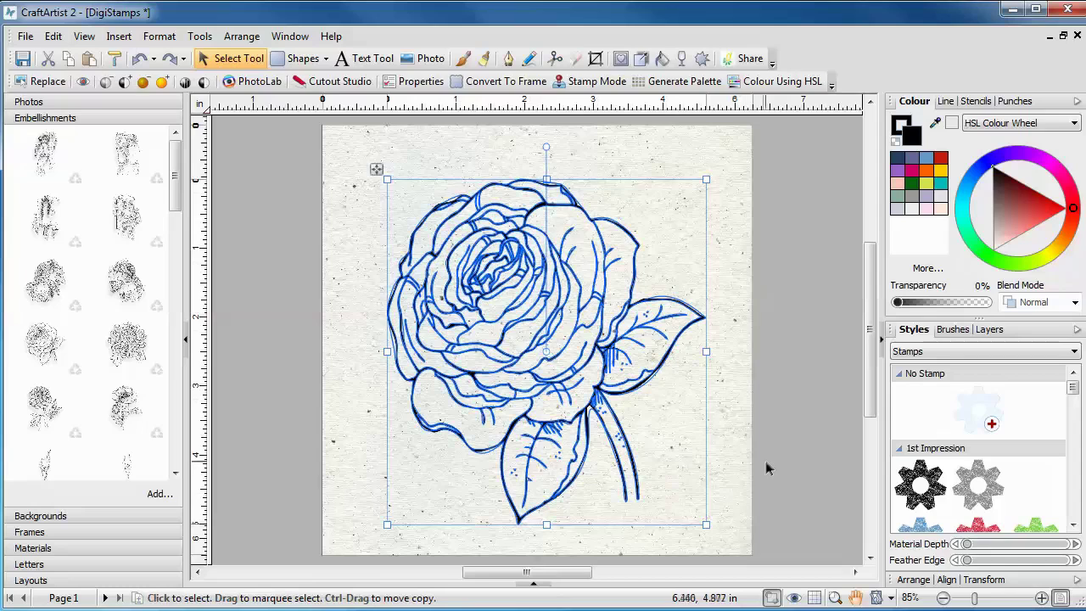
pyautogui.click(768, 464)
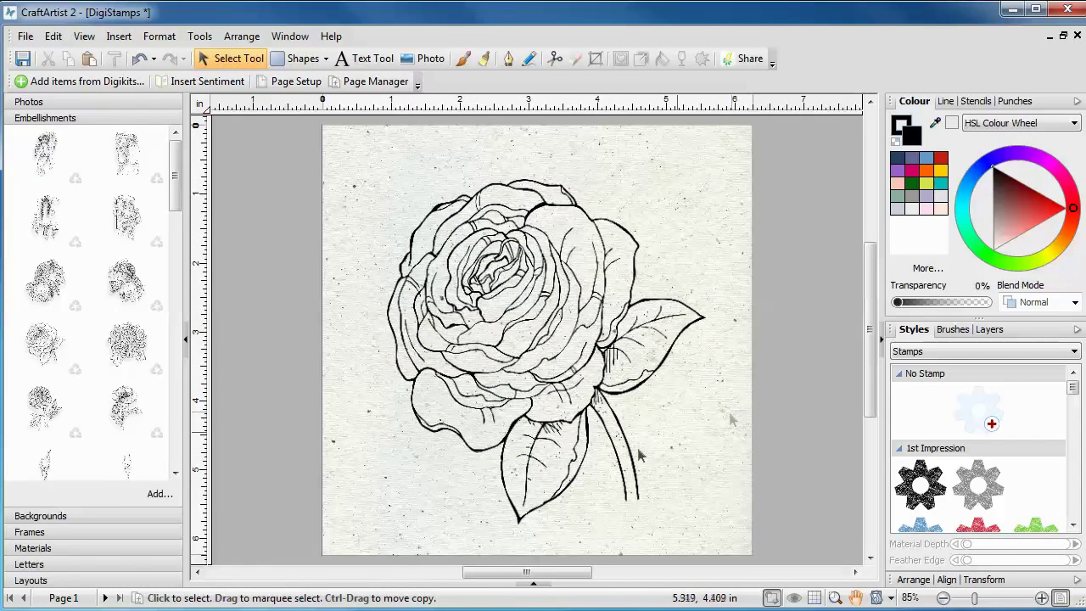
# - Cover the rose with the floral watercolour material, enlarged to about 5.61 by 5.61 in
pyautogui.click(113, 552)
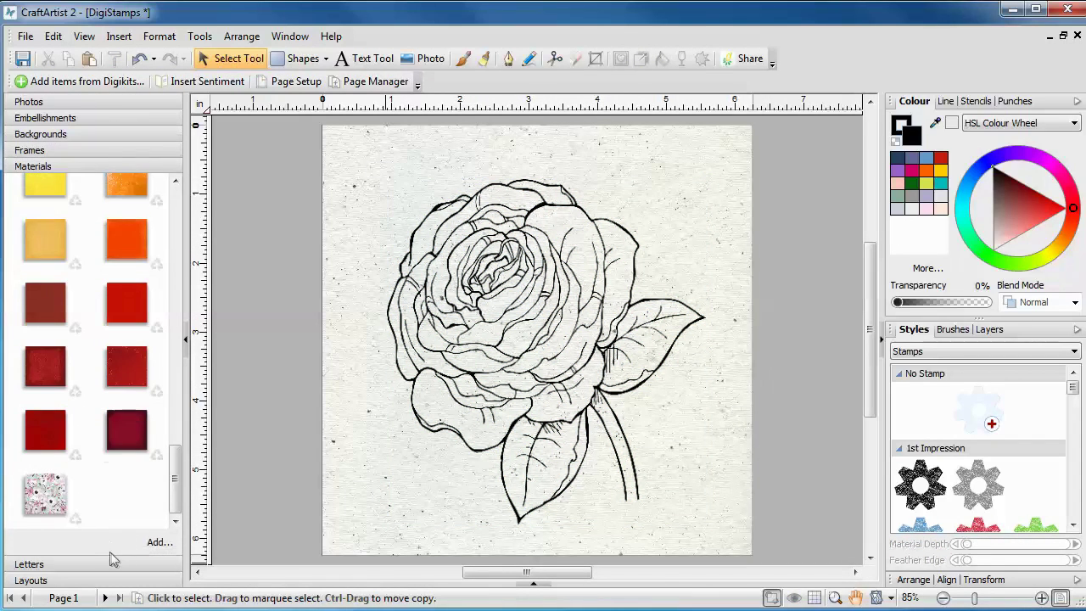
pyautogui.moveTo(53, 526); pyautogui.dragTo(459, 358)
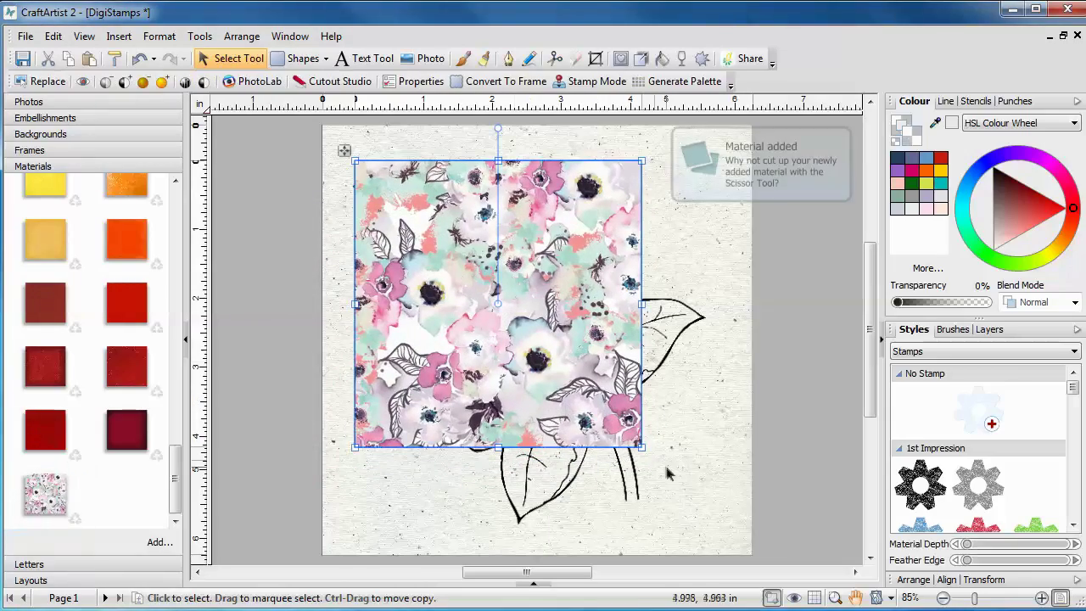
pyautogui.moveTo(642, 448); pyautogui.dragTo(752, 549)
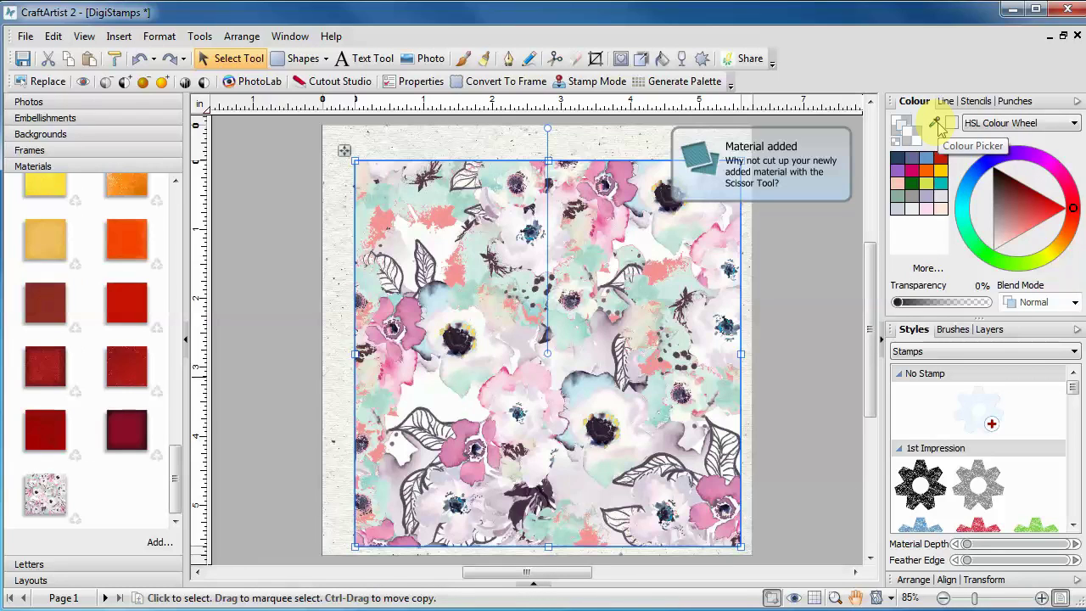
# - Sample a gradient from the floral material, delete the material, and apply the picked colour to the rose's lines
pyautogui.click(936, 124)
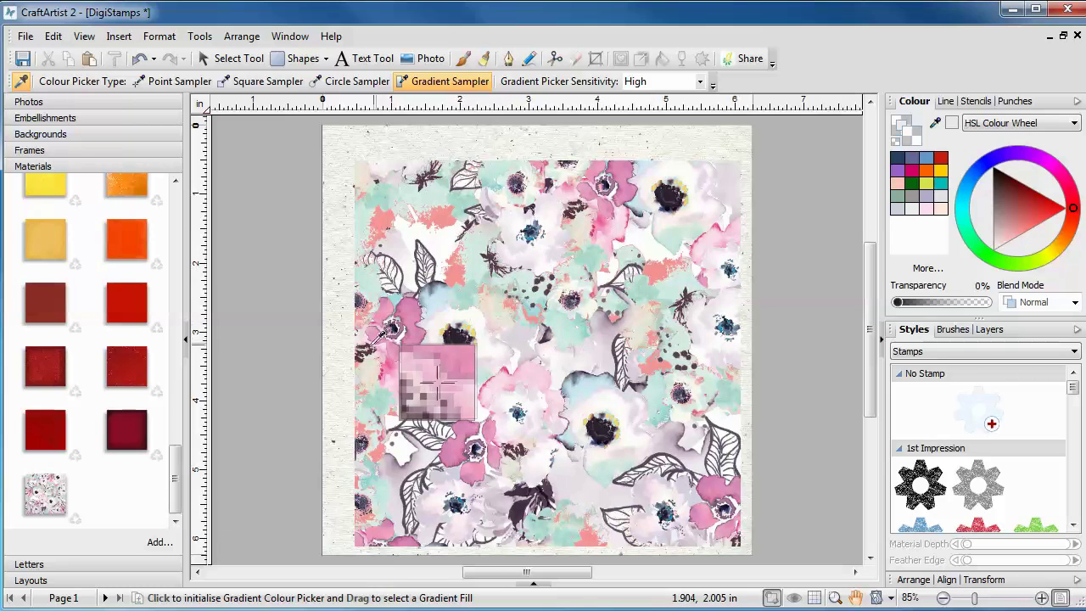
pyautogui.moveTo(379, 335); pyautogui.dragTo(498, 230)
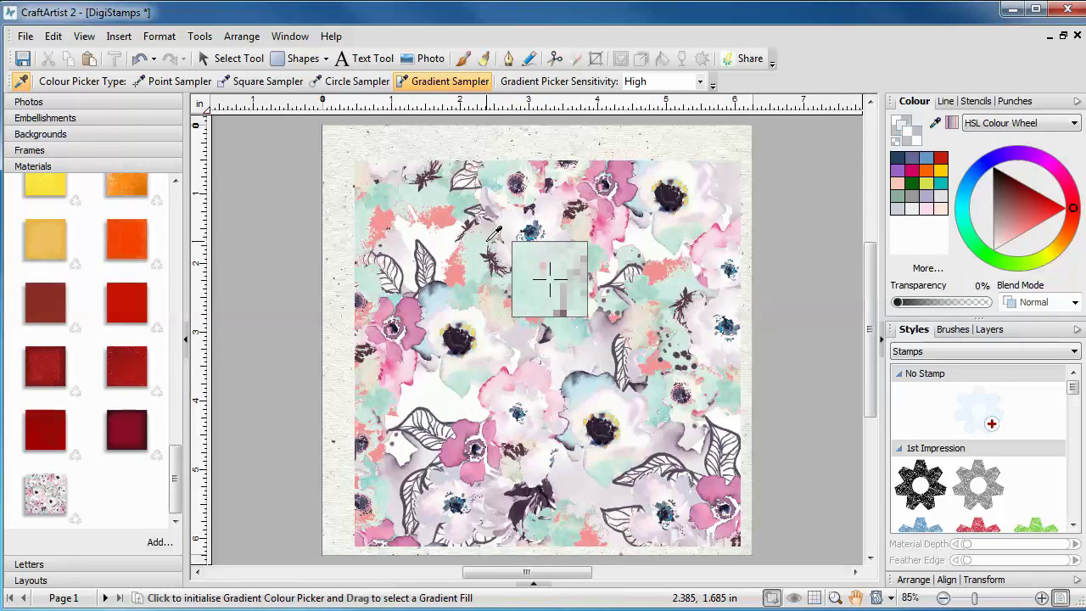
pyautogui.click(248, 59)
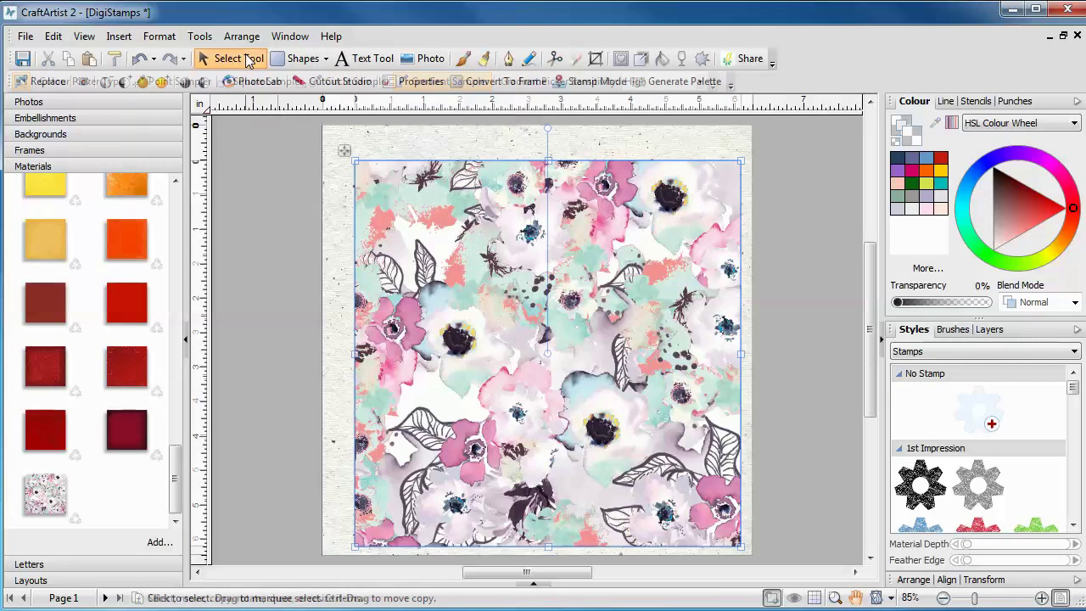
pyautogui.press('Delete')
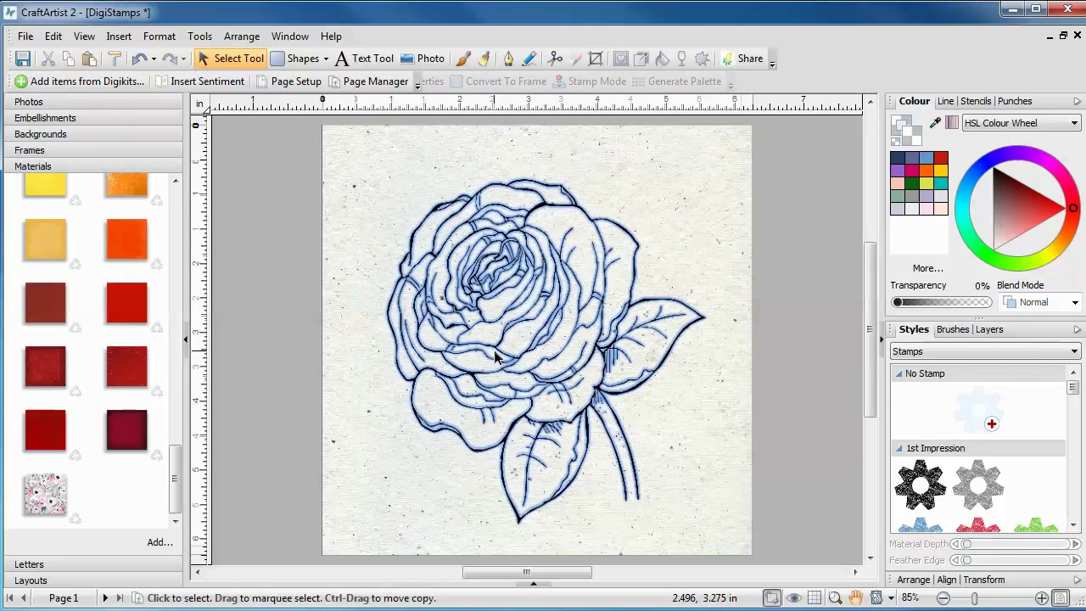
pyautogui.click(497, 356)
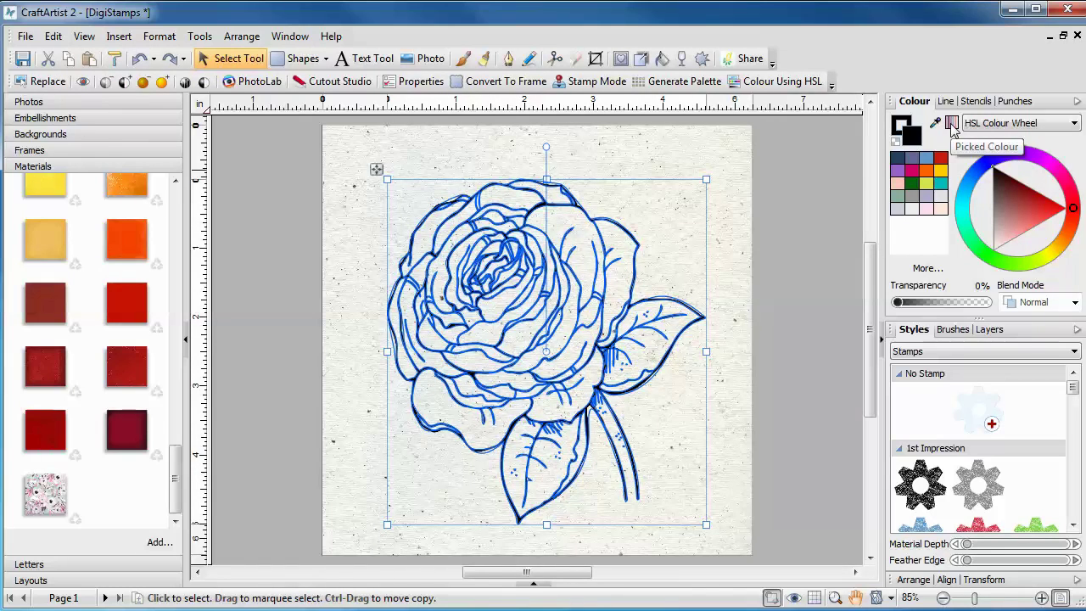
pyautogui.click(950, 123)
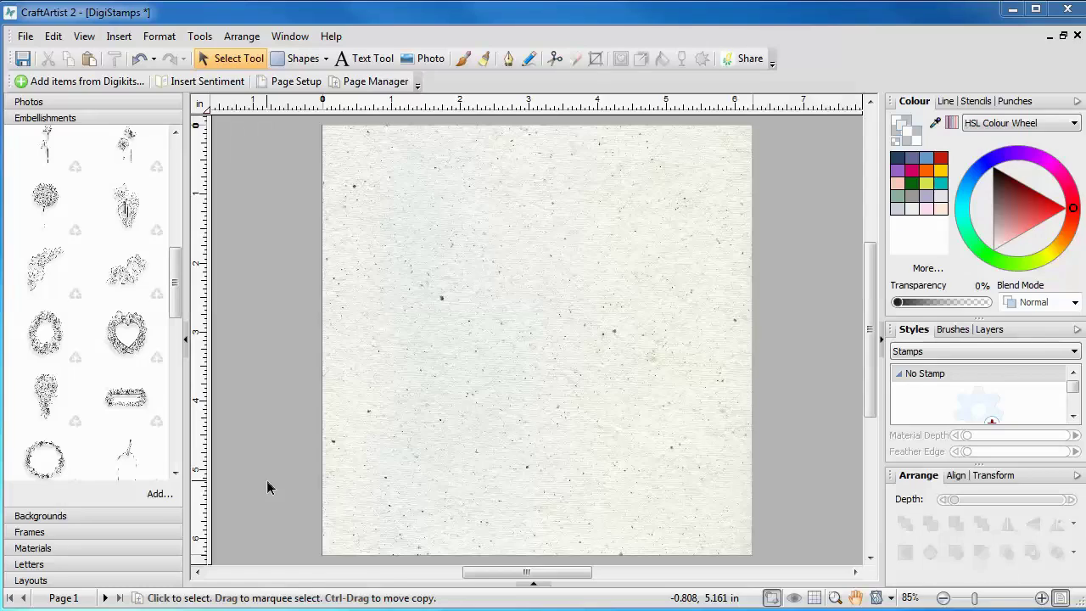
# - Place the magenta paper material and enlarge it to cover most of the page
pyautogui.click(138, 547)
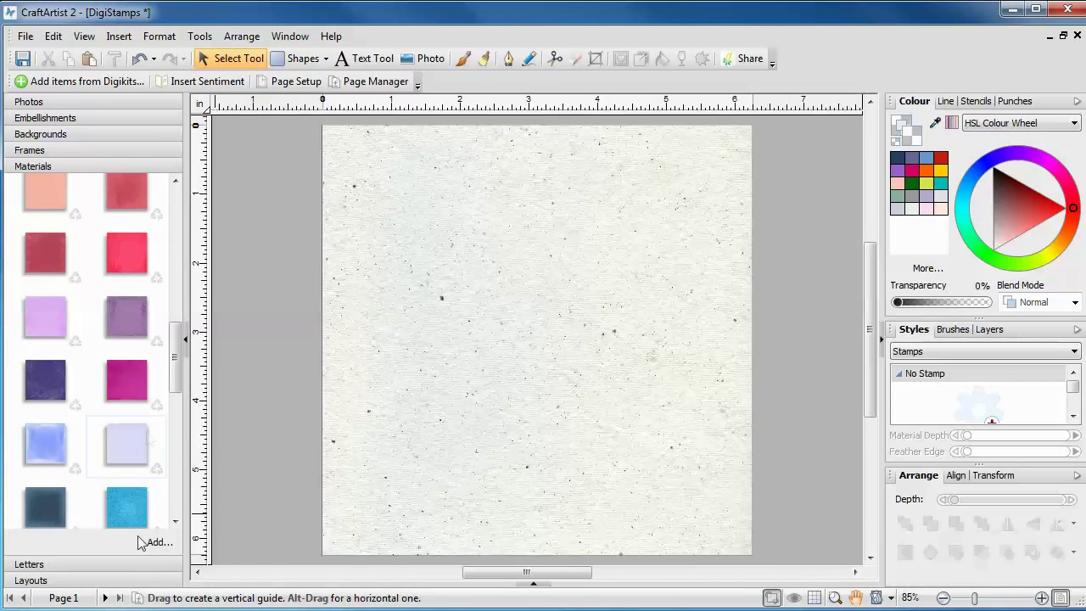
pyautogui.moveTo(117, 364); pyautogui.dragTo(499, 303)
pyautogui.moveTo(647, 445); pyautogui.dragTo(720, 519)
pyautogui.click(770, 443)
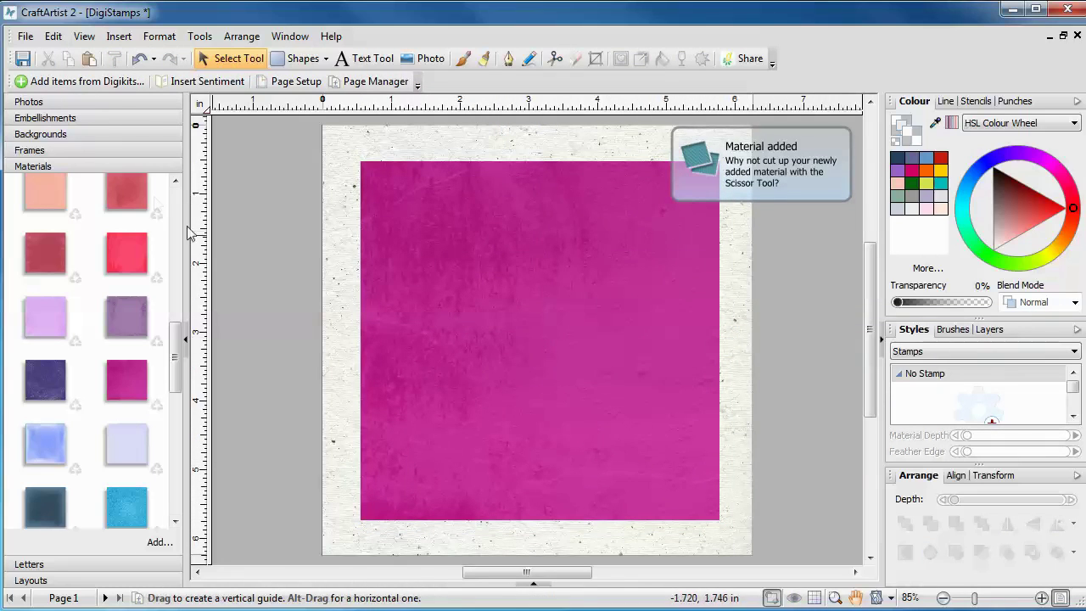
# - Lay the enlarged rose bouquet stamp over the magenta square and Crop to Top Item to cut the material to its lines
pyautogui.click(99, 120)
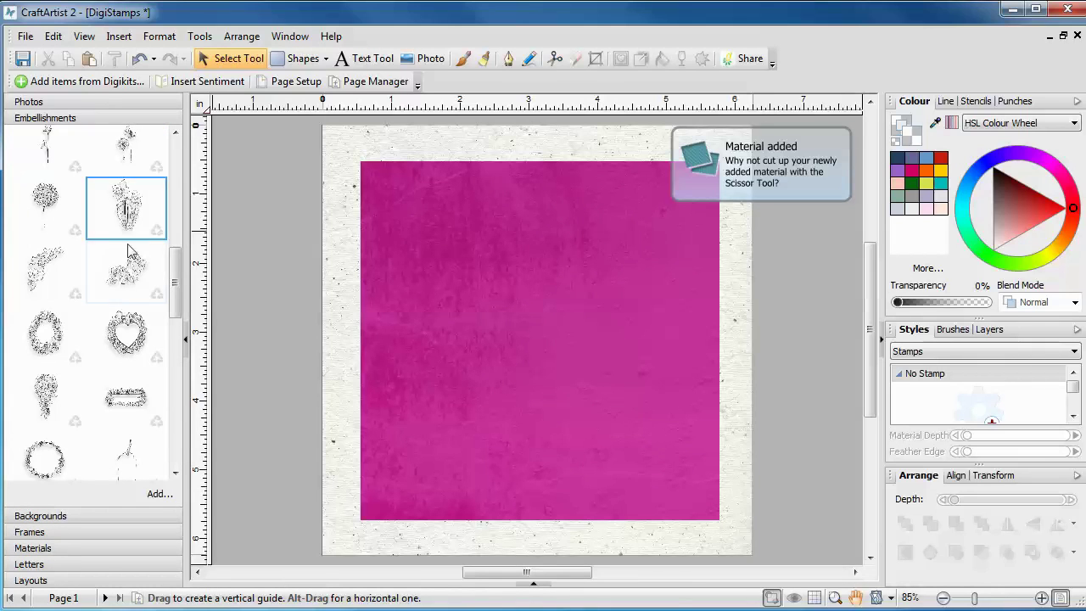
pyautogui.moveTo(134, 271); pyautogui.dragTo(502, 422)
pyautogui.moveTo(579, 337); pyautogui.dragTo(714, 239)
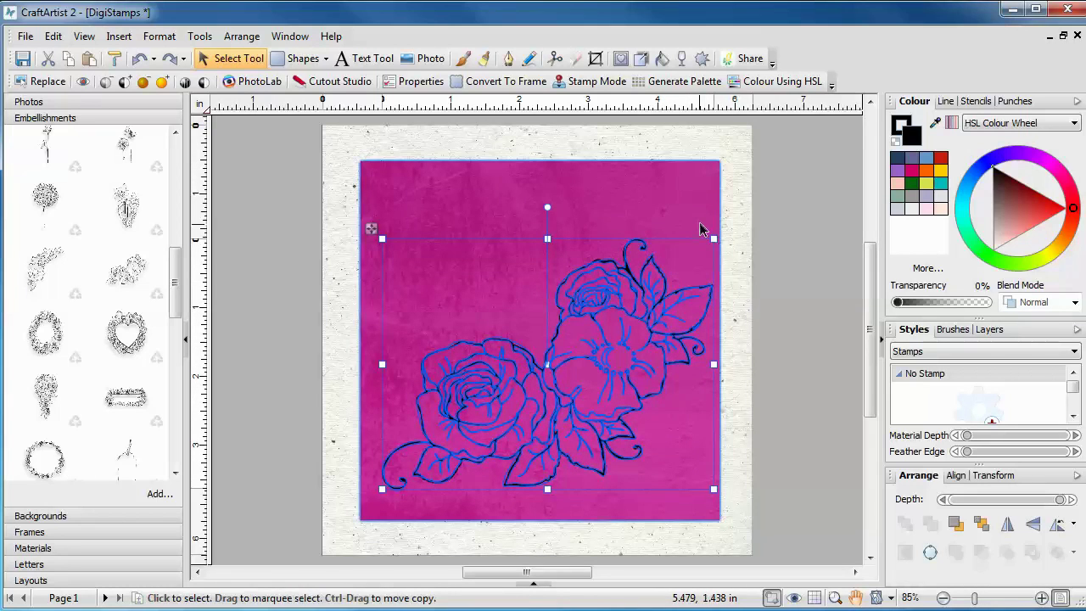
pyautogui.hotkey('ctrl', 'a')
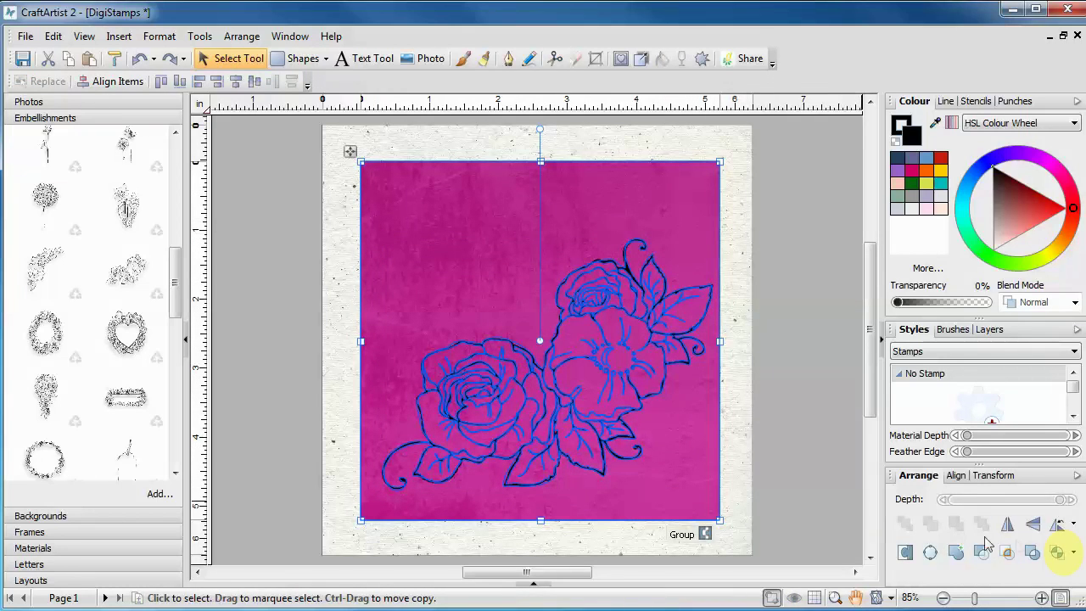
pyautogui.click(1073, 553)
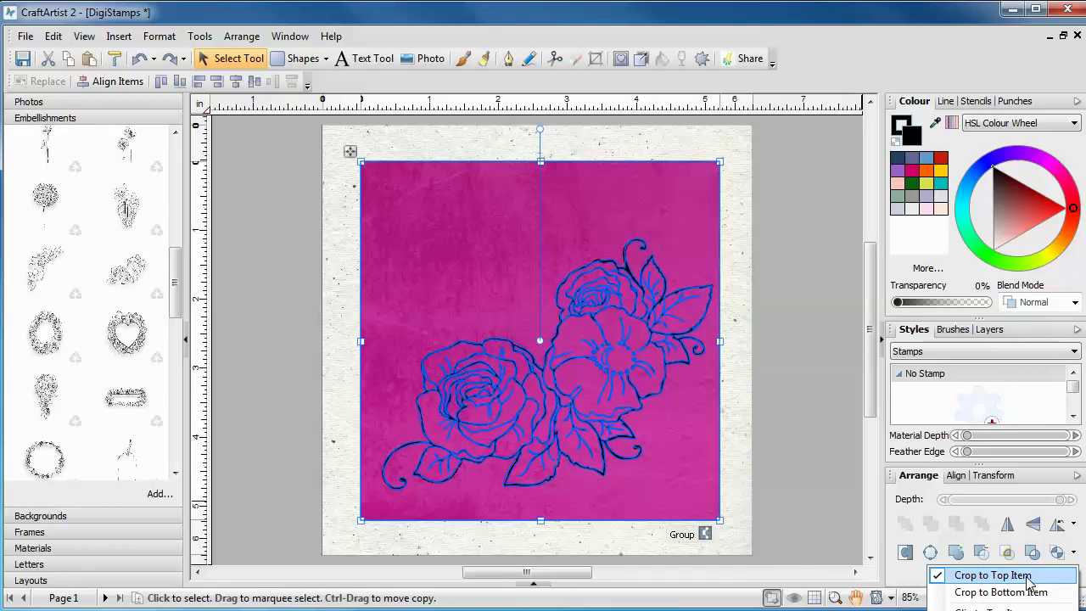
pyautogui.click(992, 575)
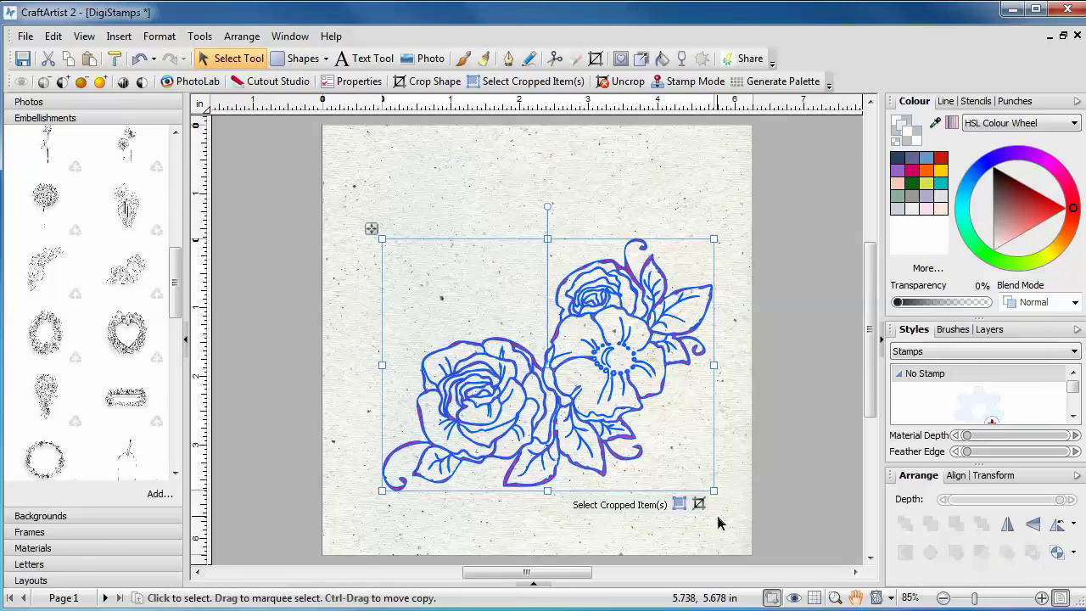
pyautogui.click(717, 522)
pyautogui.scroll(5, 696, 460)
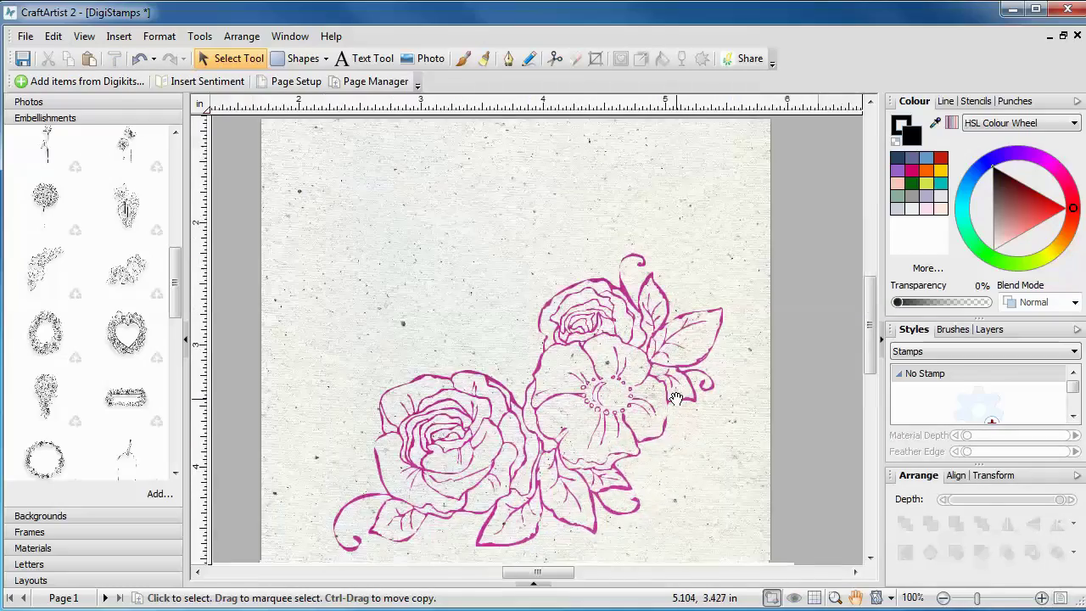
pyautogui.scroll(-2, 700, 441)
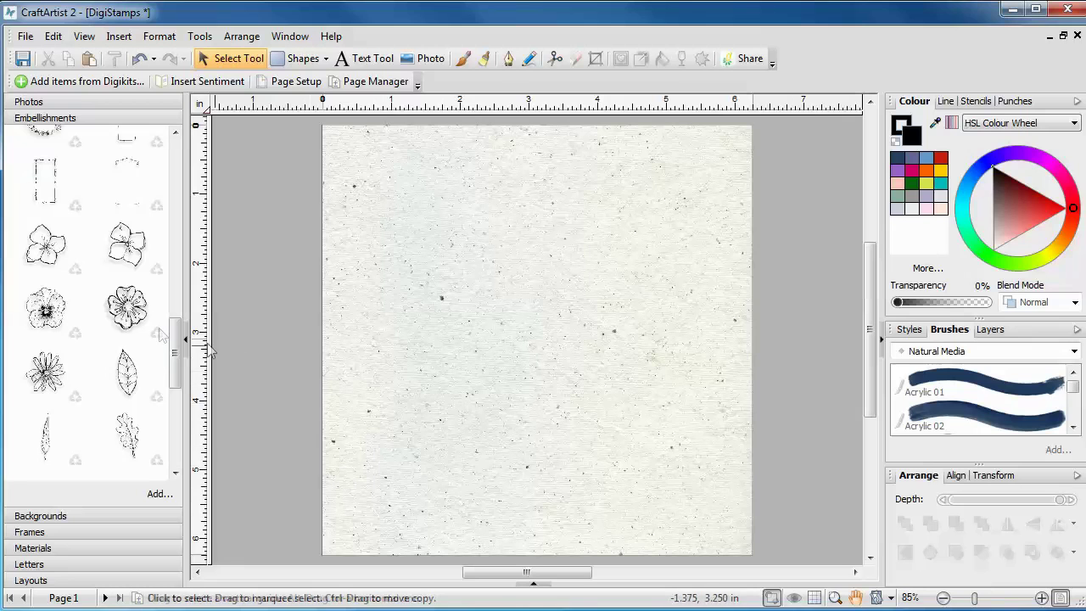
# - Drop the black five-petal flower stamp onto the middle of the page, about 3.89 by 4.35 in
pyautogui.moveTo(167, 334); pyautogui.dragTo(689, 506)
pyautogui.click(719, 481)
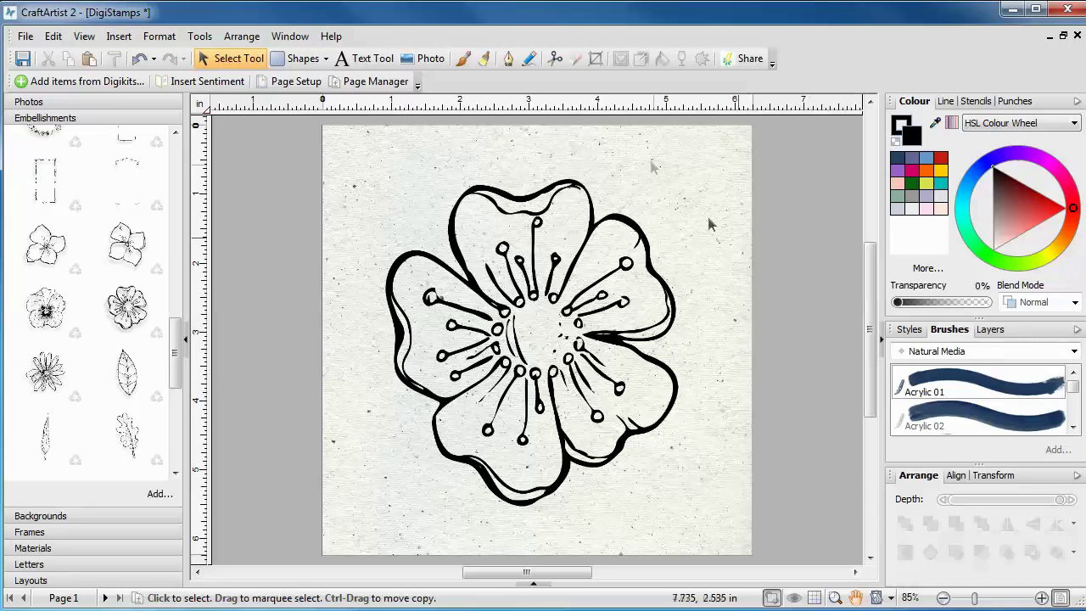
# - With the Bristle 10 brush, paint the flower's centre yellow and brush colour onto the petals
pyautogui.click(462, 58)
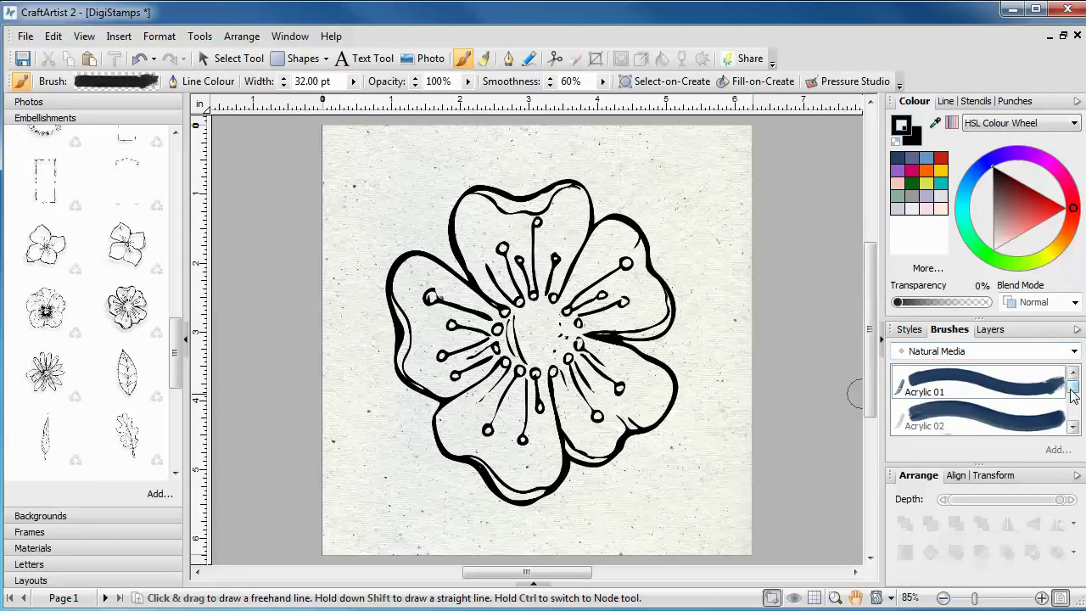
pyautogui.moveTo(1073, 387); pyautogui.dragTo(1073, 399)
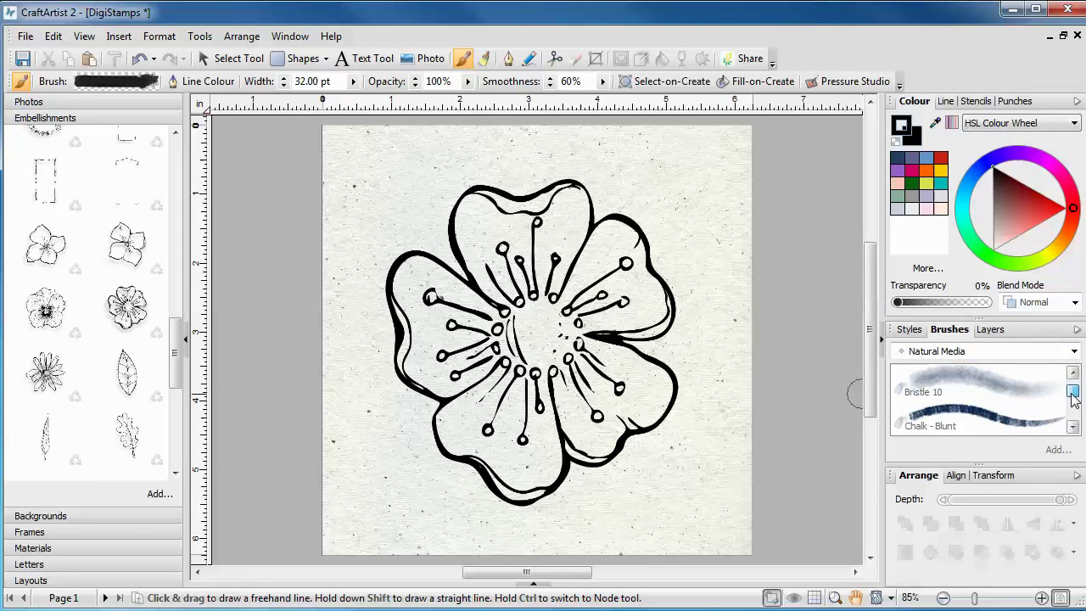
pyautogui.click(1009, 382)
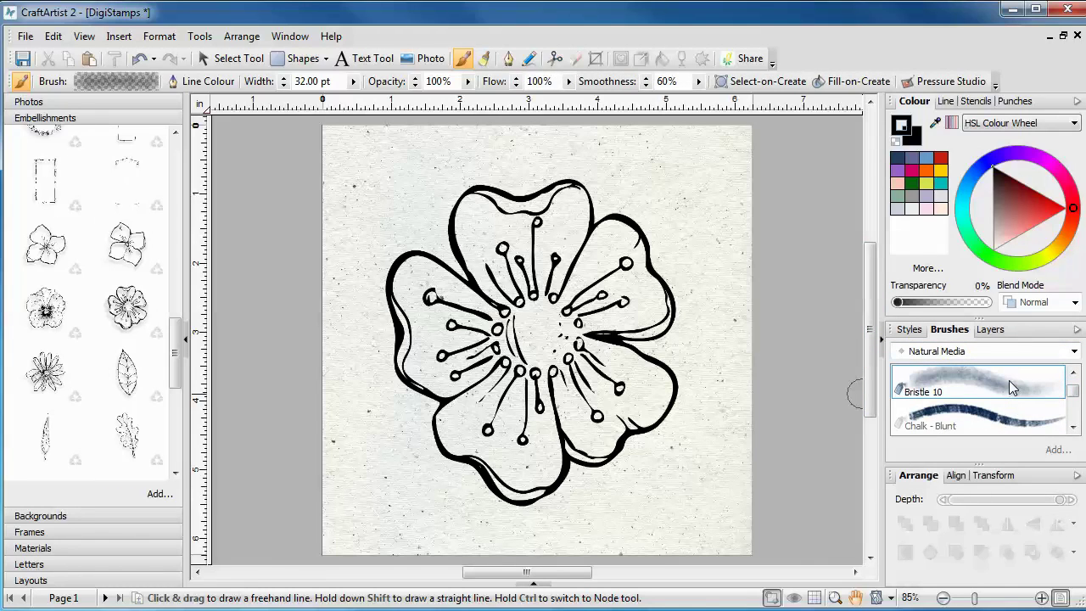
pyautogui.click(940, 173)
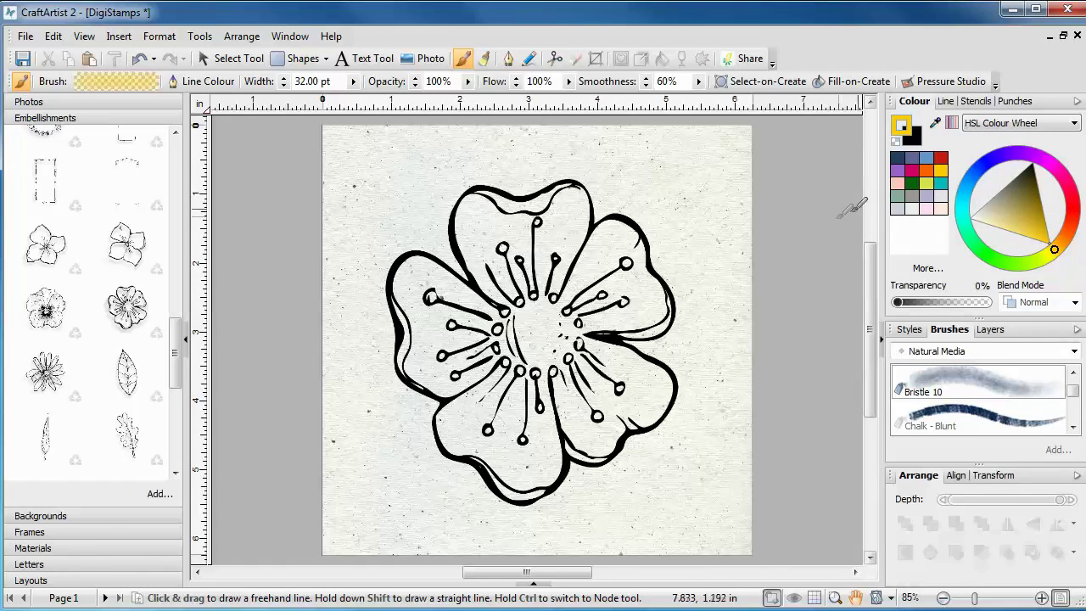
pyautogui.moveTo(528, 305)
pyautogui.mouseDown()
pyautogui.moveTo(517, 331)
pyautogui.moveTo(543, 340)
pyautogui.moveTo(568, 327)
pyautogui.moveTo(560, 322)
pyautogui.mouseUp()
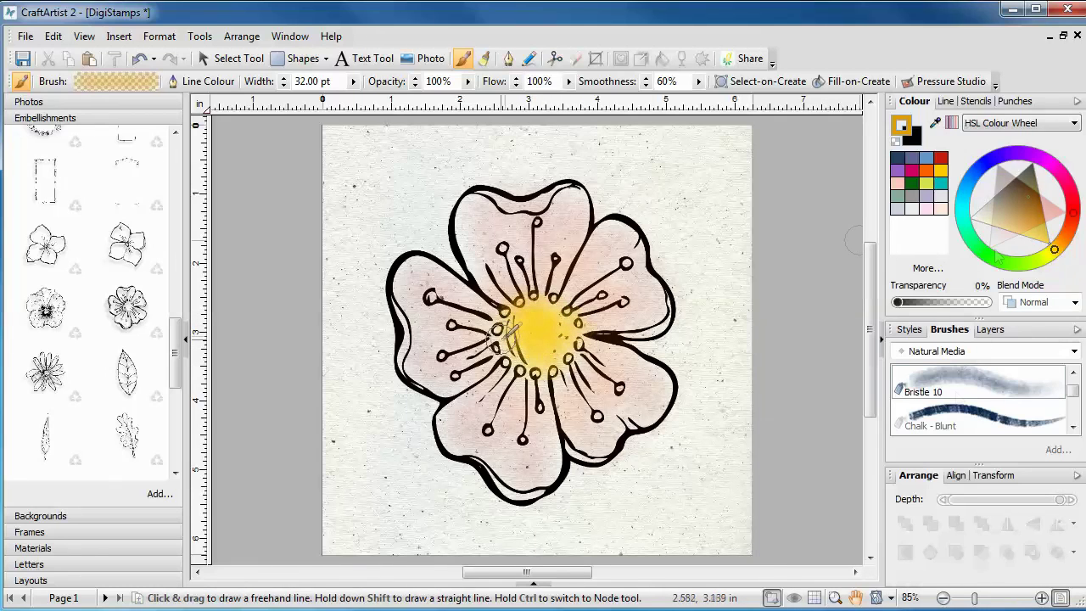
pyautogui.click(940, 172)
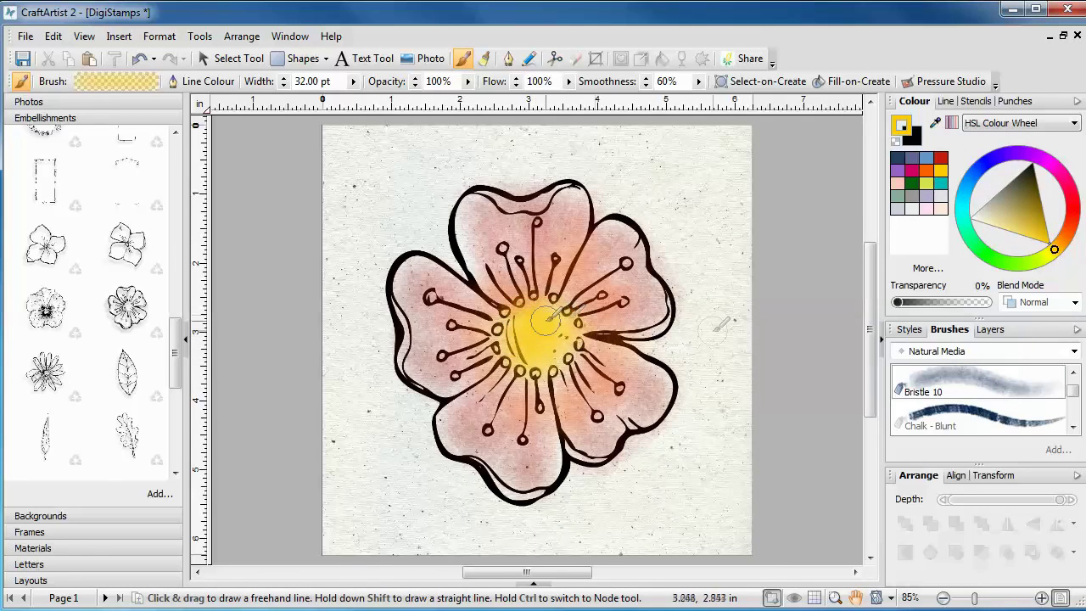
pyautogui.moveTo(516, 335)
pyautogui.mouseDown()
pyautogui.moveTo(558, 315)
pyautogui.moveTo(536, 310)
pyautogui.moveTo(566, 339)
pyautogui.mouseUp()
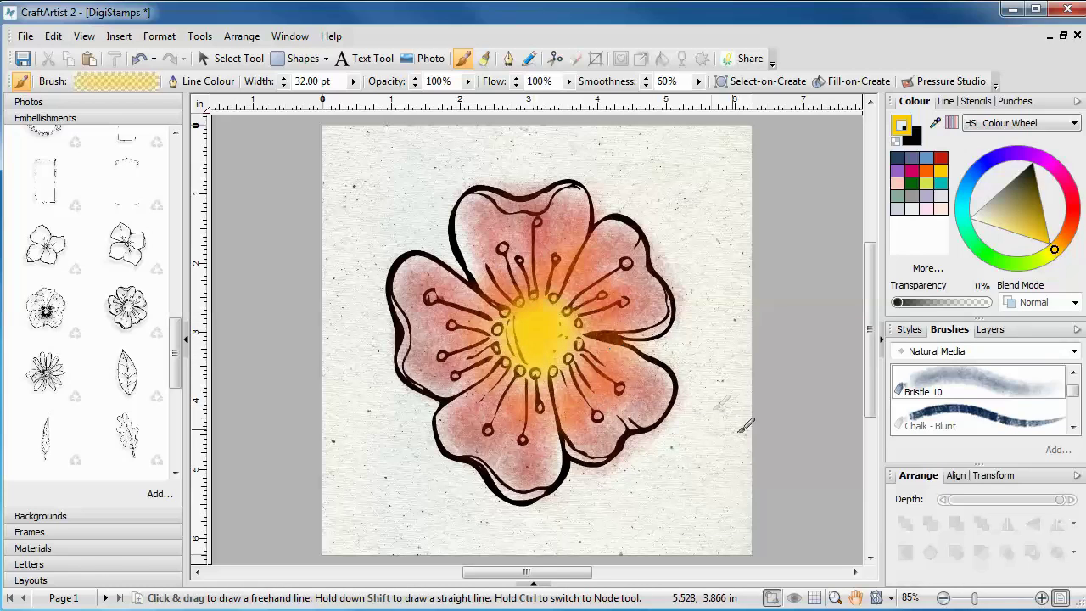
# - Give the flower stamp's outlines a red stamp style
pyautogui.click(230, 57)
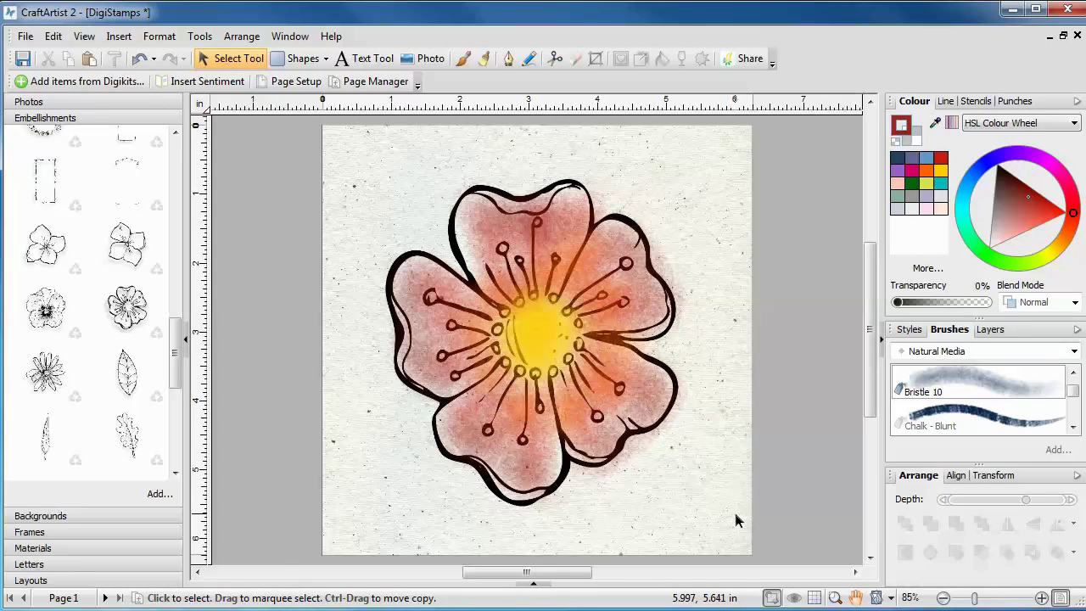
pyautogui.click(563, 480)
pyautogui.click(918, 331)
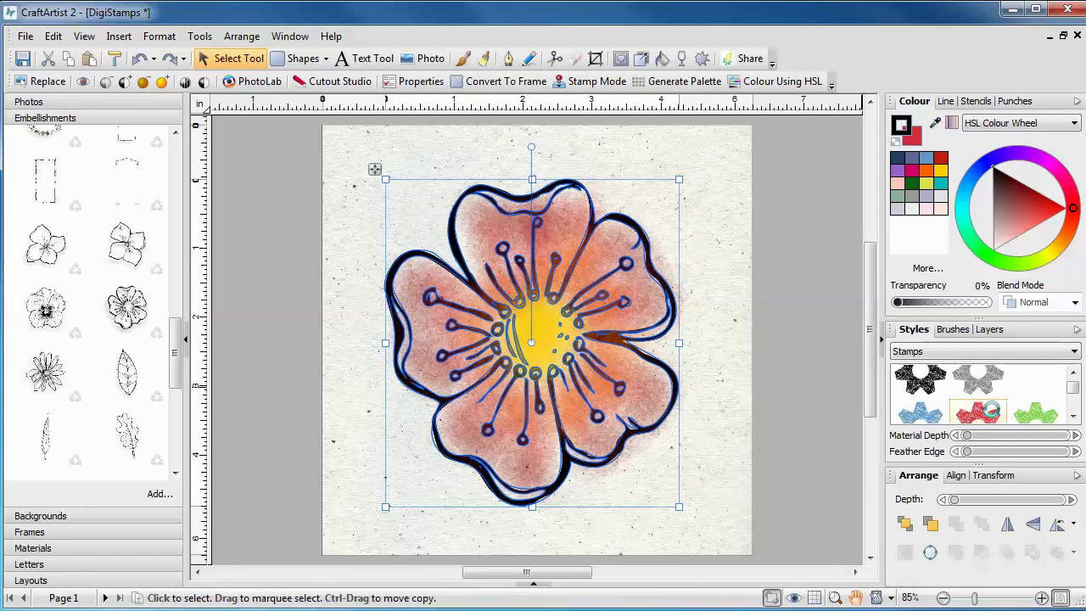
pyautogui.click(984, 411)
pyautogui.click(802, 369)
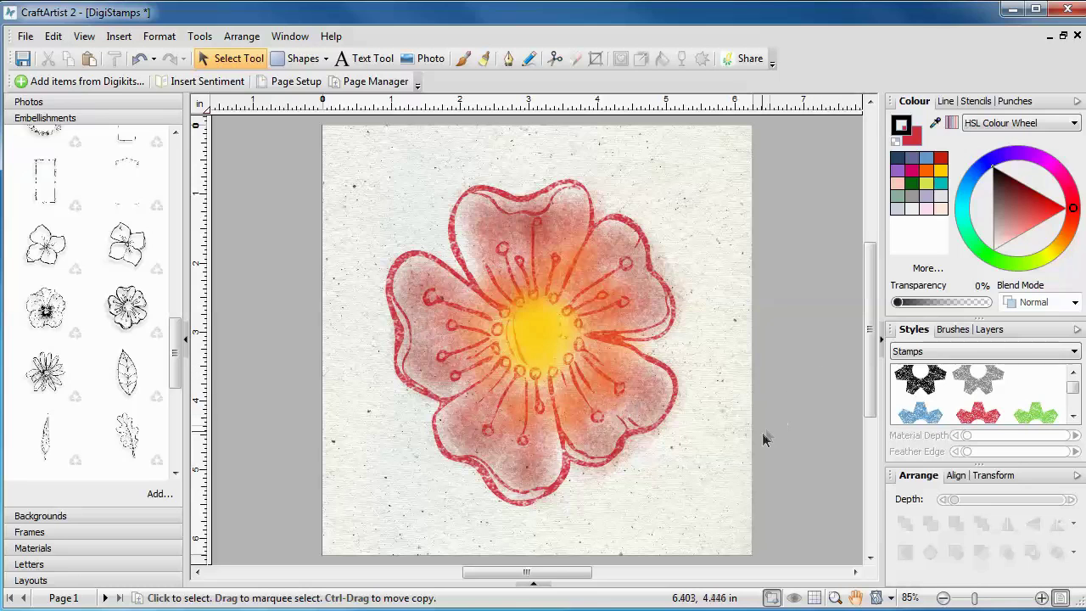
# - Group the flower with its paint strokes and convert the group into a picture
pyautogui.moveTo(742, 499); pyautogui.dragTo(547, 439)
pyautogui.moveTo(355, 134); pyautogui.dragTo(754, 551)
pyautogui.click(677, 525)
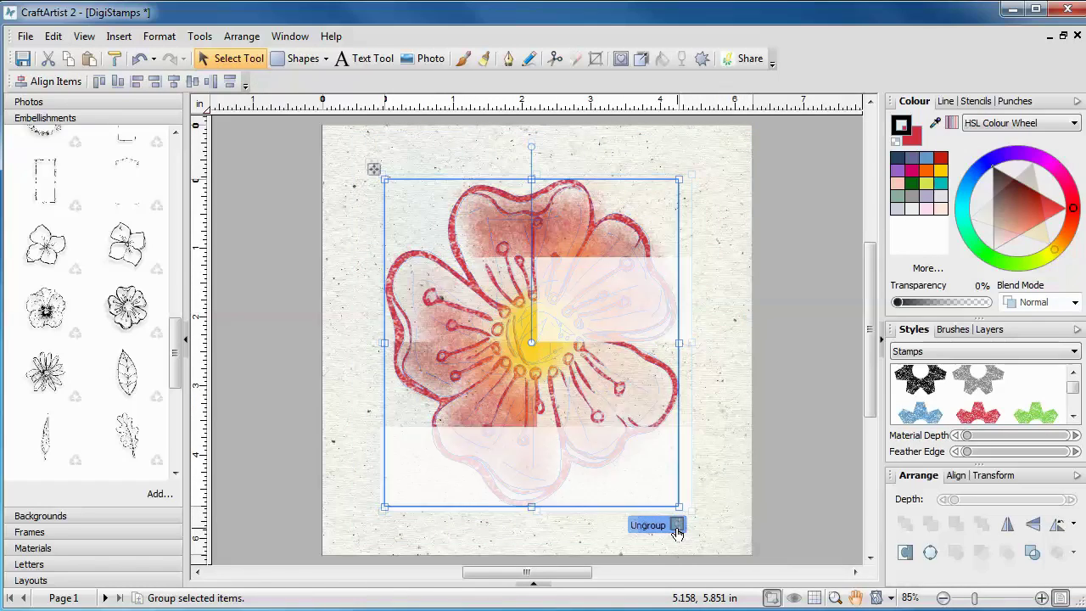
pyautogui.click(199, 36)
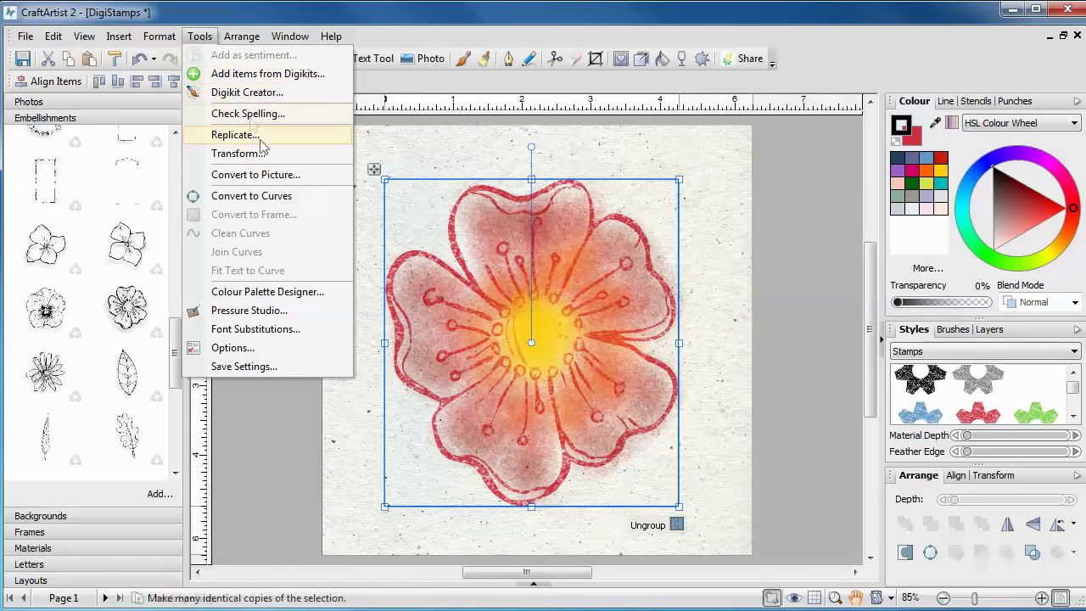
pyautogui.click(274, 177)
pyautogui.click(635, 273)
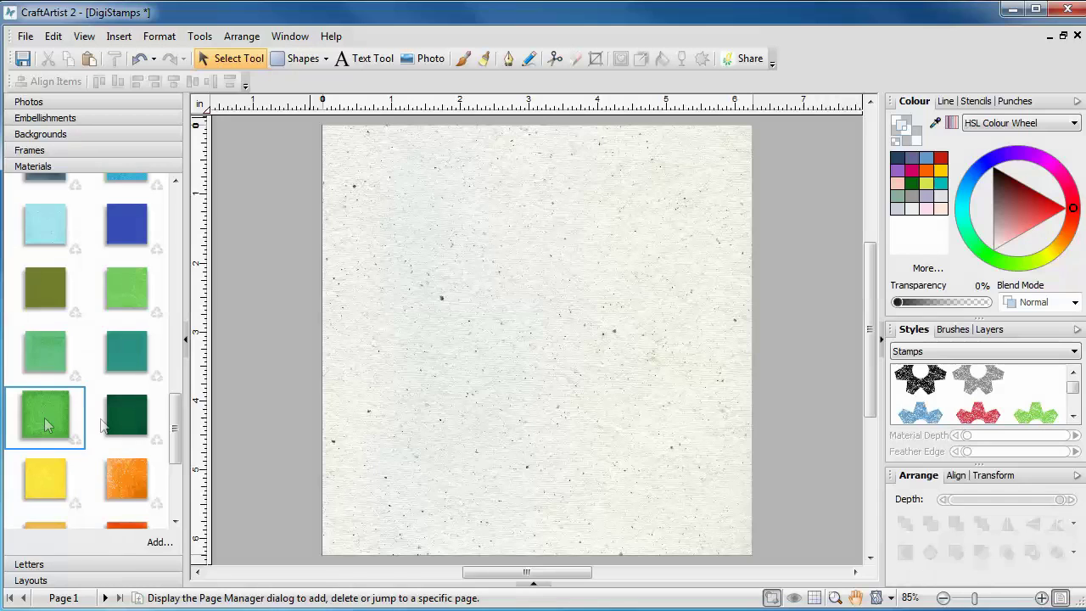
# - Drop a green paper square onto the page and set the leaf stamp over it
pyautogui.moveTo(469, 369); pyautogui.dragTo(494, 344)
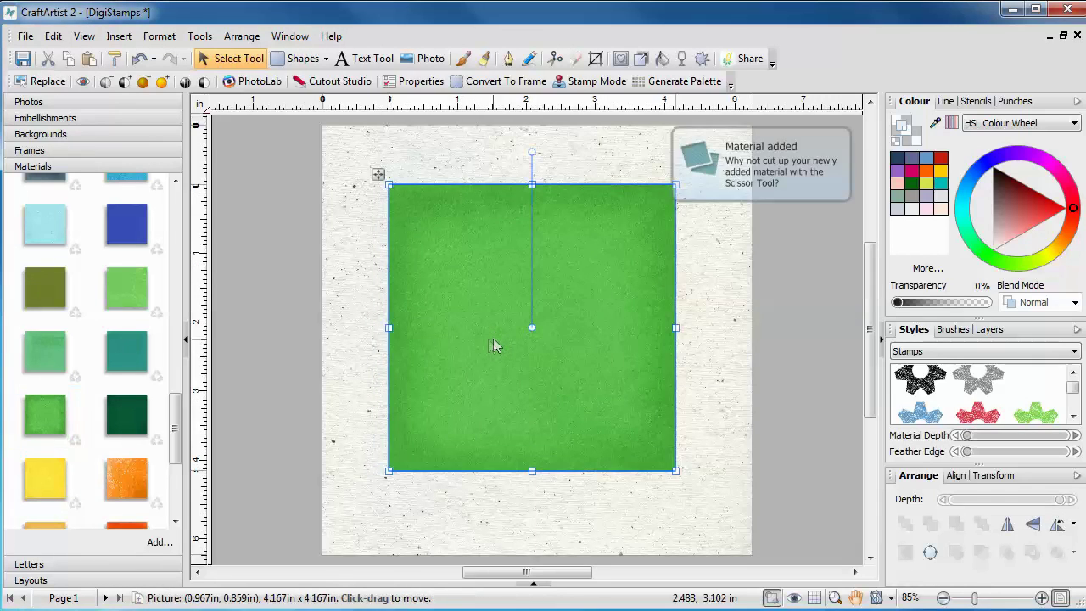
pyautogui.click(57, 123)
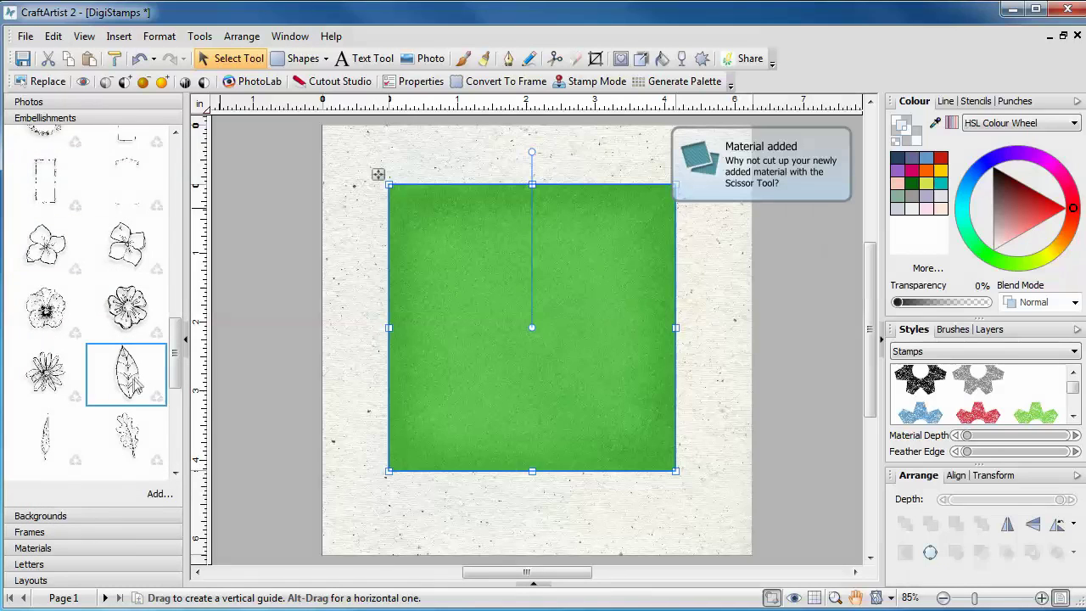
pyautogui.moveTo(136, 386); pyautogui.dragTo(487, 366)
pyautogui.click(551, 499)
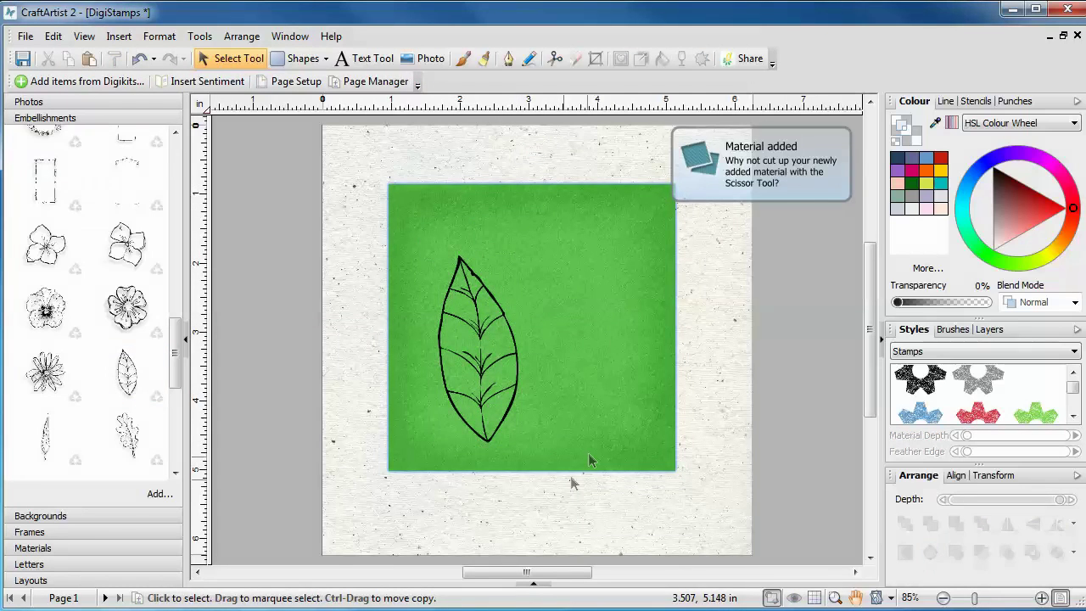
# - Erase the green paper beyond the leaf's right side with a 112 pt eraser
pyautogui.click(594, 379)
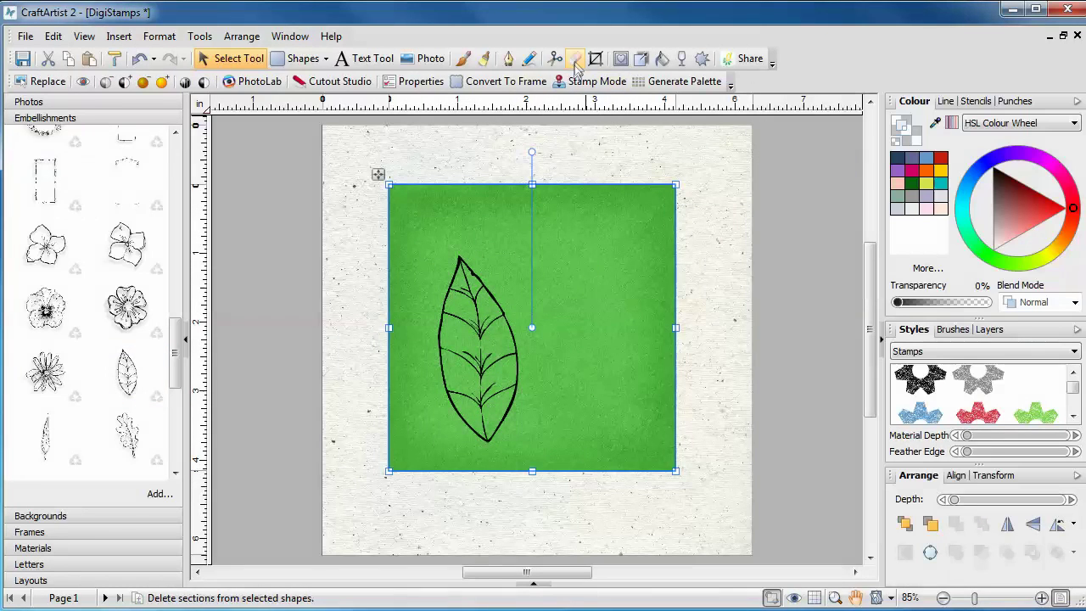
pyautogui.click(575, 59)
pyautogui.moveTo(260, 81); pyautogui.dragTo(288, 105)
pyautogui.moveTo(492, 160)
pyautogui.mouseDown()
pyautogui.moveTo(561, 208)
pyautogui.moveTo(698, 368)
pyautogui.moveTo(609, 478)
pyautogui.moveTo(597, 306)
pyautogui.moveTo(529, 217)
pyautogui.moveTo(446, 184)
pyautogui.moveTo(395, 241)
pyautogui.moveTo(378, 347)
pyautogui.moveTo(385, 404)
pyautogui.moveTo(411, 468)
pyautogui.moveTo(499, 527)
pyautogui.moveTo(577, 435)
pyautogui.moveTo(587, 363)
pyautogui.moveTo(531, 246)
pyautogui.mouseUp()
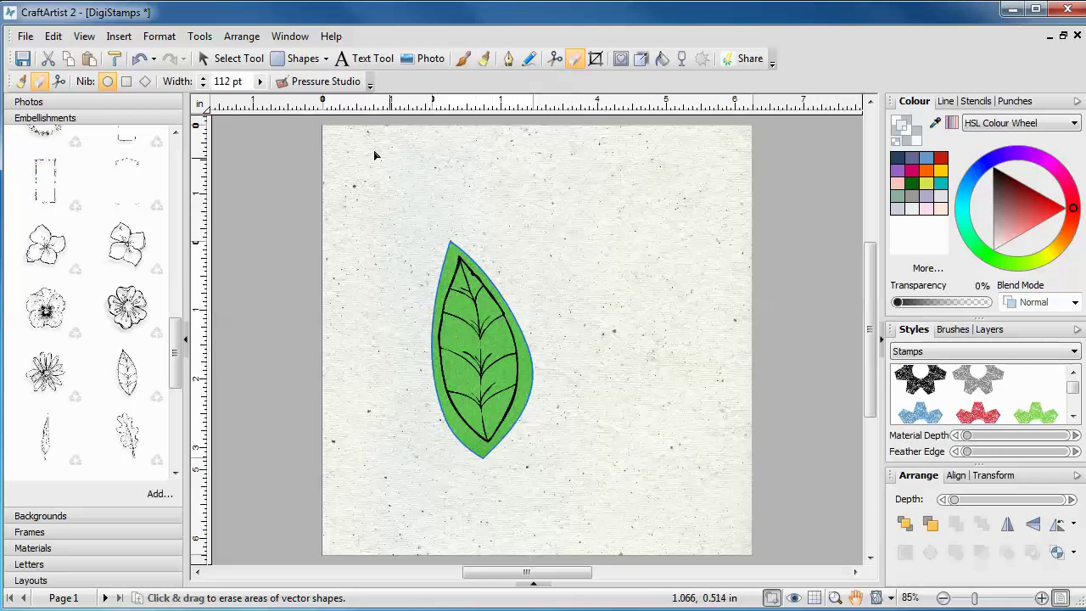
# - Narrow the eraser to 22 pt and trim green near the leaf's tip and upper-left edge
pyautogui.doubleClick(226, 80)
pyautogui.write('22')
pyautogui.press('Return')
pyautogui.moveTo(447, 243); pyautogui.dragTo(449, 254)
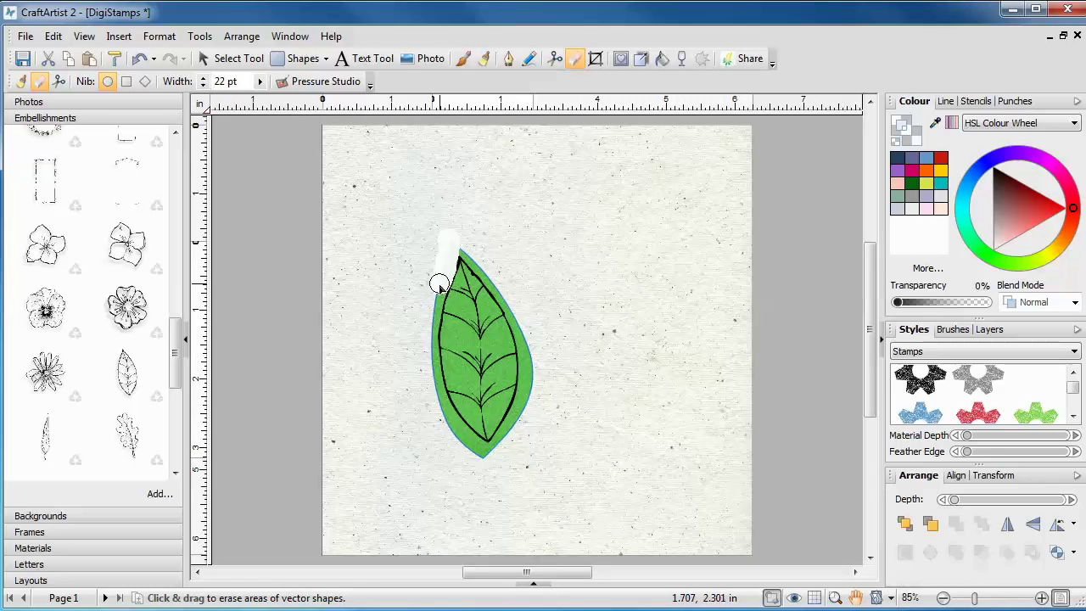
pyautogui.moveTo(430, 307)
pyautogui.mouseDown()
pyautogui.moveTo(380, 332)
pyautogui.moveTo(381, 418)
pyautogui.moveTo(399, 483)
pyautogui.moveTo(457, 555)
pyautogui.moveTo(464, 518)
pyautogui.moveTo(486, 520)
pyautogui.moveTo(409, 454)
pyautogui.mouseUp()
# - Trim the remaining green along the leaf's bottom, right edge and top tip, then deselect
pyautogui.keyDown('ctrl'); pyautogui.scroll(3, 492, 311); pyautogui.keyUp('ctrl')
pyautogui.scroll(-2, 492, 537)
pyautogui.moveTo(475, 522)
pyautogui.mouseDown()
pyautogui.moveTo(514, 497)
pyautogui.moveTo(532, 467)
pyautogui.moveTo(552, 418)
pyautogui.moveTo(555, 346)
pyautogui.mouseUp()
pyautogui.scroll(2, 421, 209)
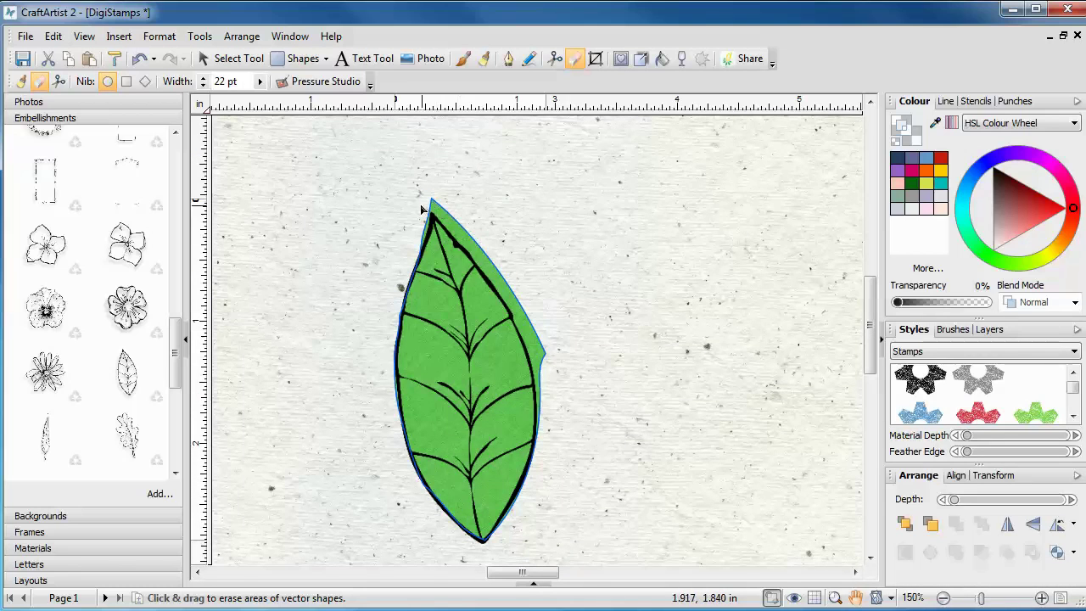
pyautogui.moveTo(422, 210)
pyautogui.mouseDown()
pyautogui.moveTo(408, 239)
pyautogui.moveTo(428, 198)
pyautogui.moveTo(447, 209)
pyautogui.moveTo(520, 293)
pyautogui.mouseUp()
pyautogui.moveTo(532, 318)
pyautogui.mouseDown()
pyautogui.moveTo(559, 429)
pyautogui.moveTo(548, 354)
pyautogui.moveTo(558, 399)
pyautogui.mouseUp()
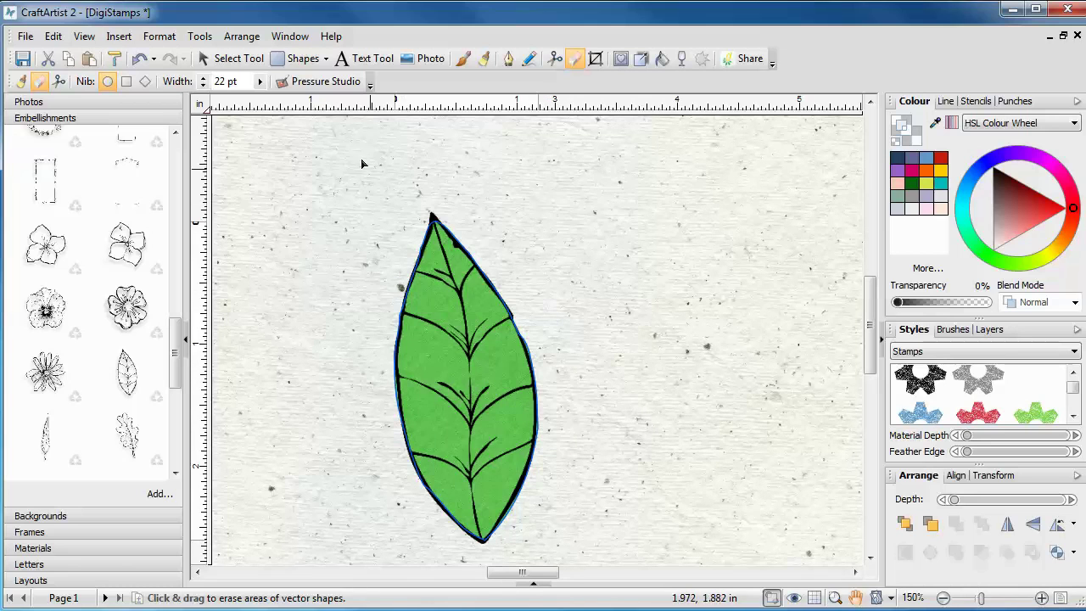
pyautogui.press('Escape')
pyautogui.click(635, 485)
# - Fit the page, select the leaf with its green backing and convert both into one picture
pyautogui.scroll(4, 587, 399)
pyautogui.scroll(-2, 479, 495)
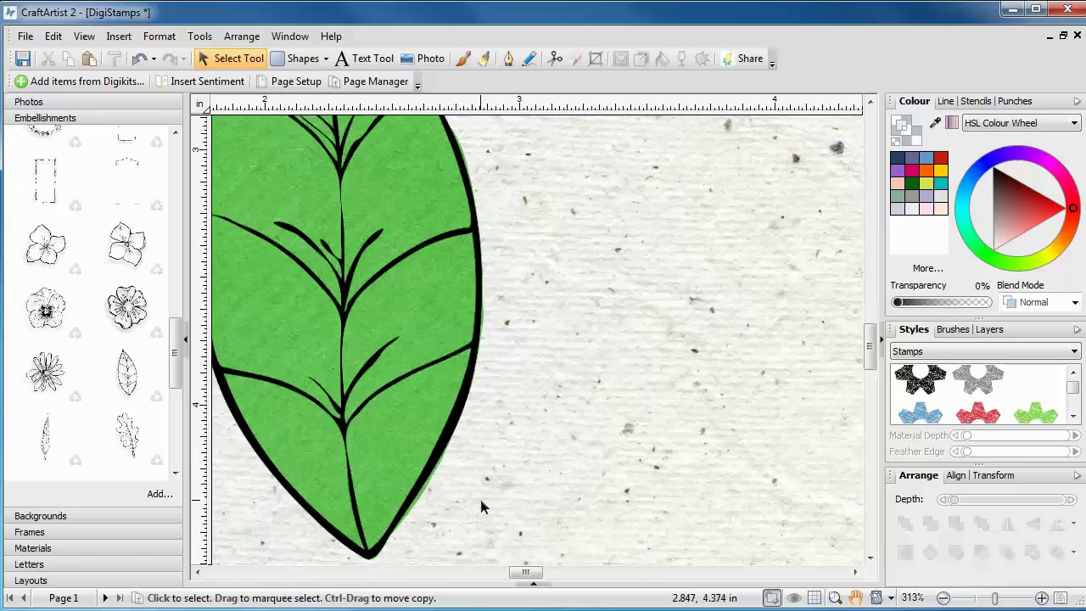
pyautogui.scroll(2, 480, 495)
pyautogui.click(1060, 598)
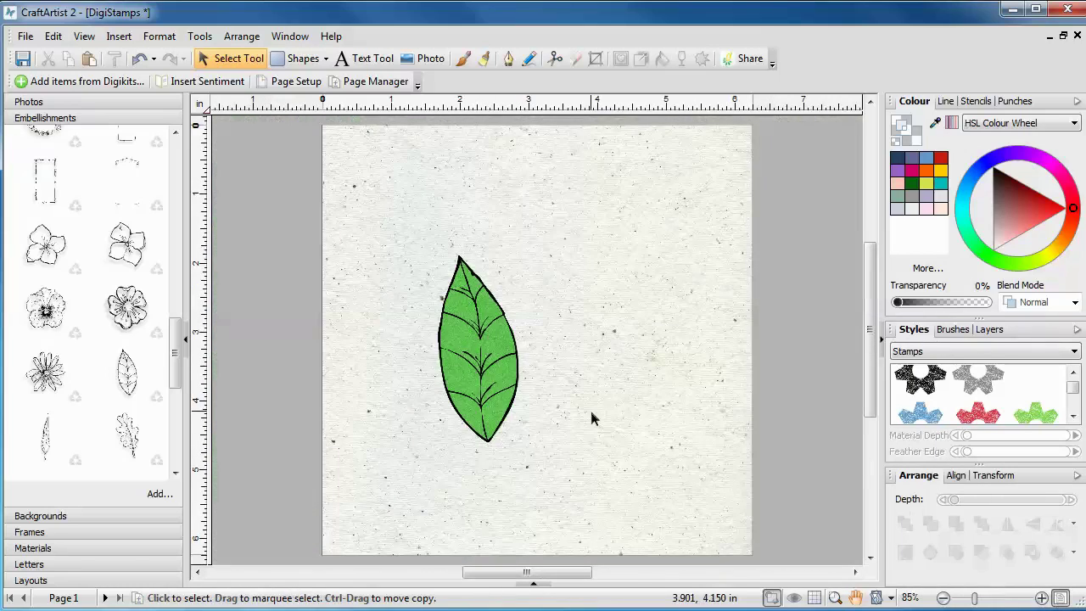
pyautogui.moveTo(568, 485); pyautogui.dragTo(327, 209)
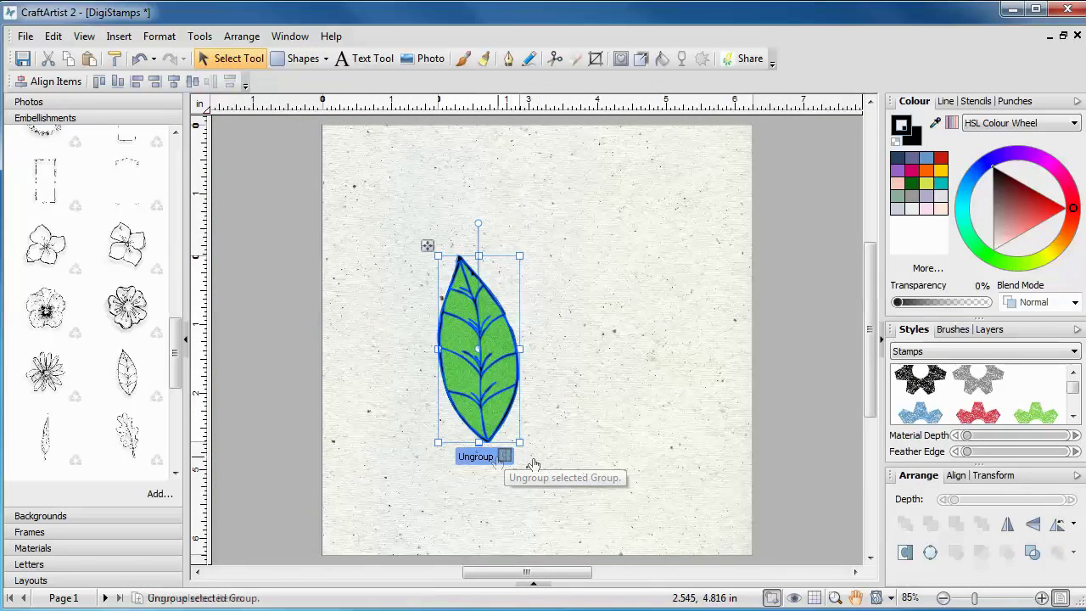
pyautogui.click(200, 36)
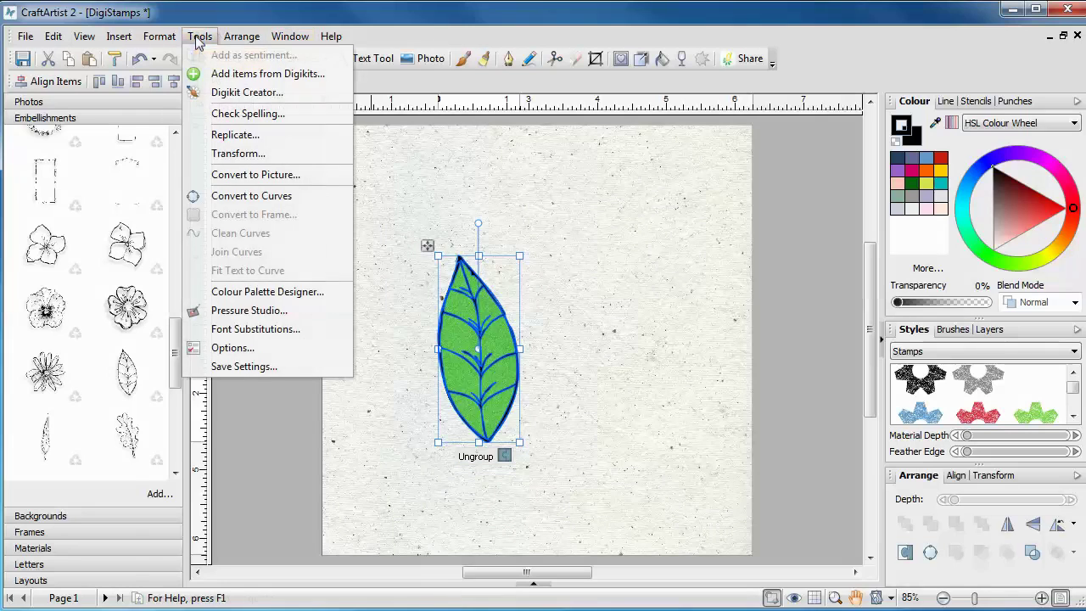
pyautogui.click(251, 175)
pyautogui.click(636, 276)
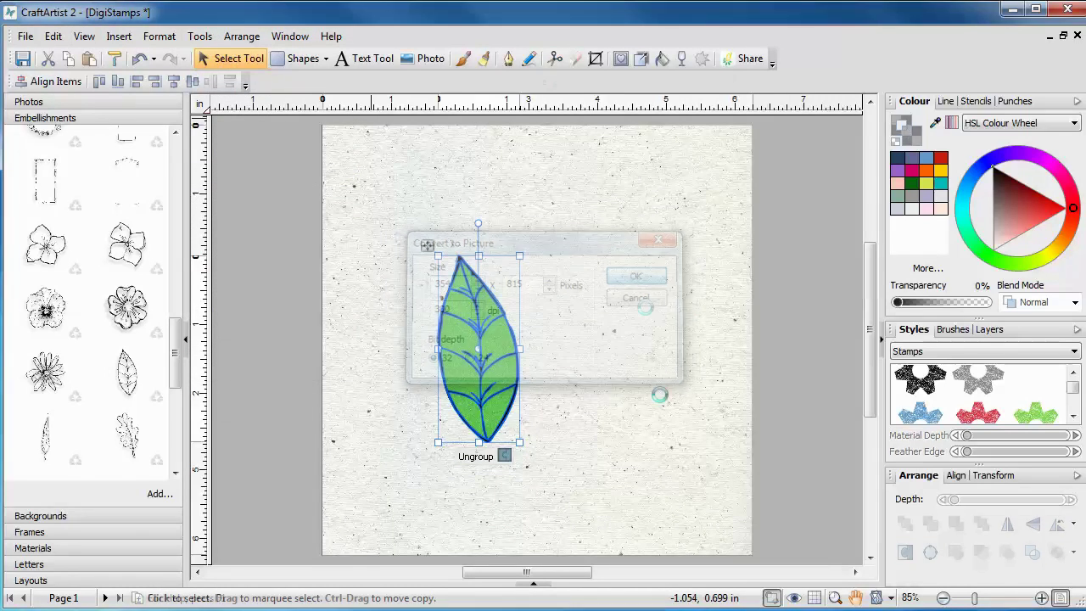
pyautogui.click(594, 450)
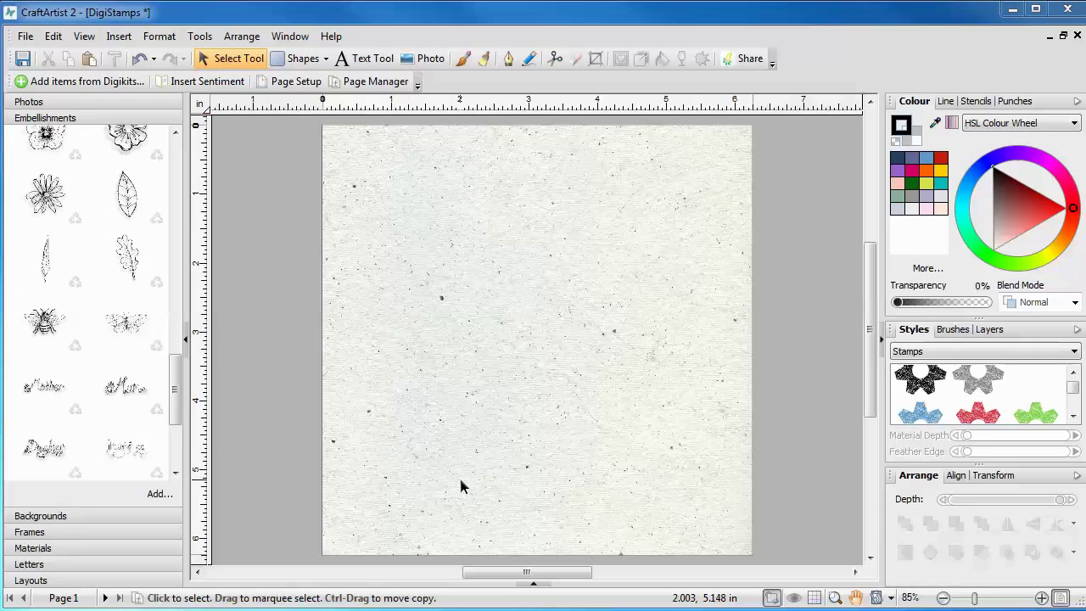
# - Place the orange patterned paper on the page and drop an enlarged butterfly stamp onto it
pyautogui.click(109, 546)
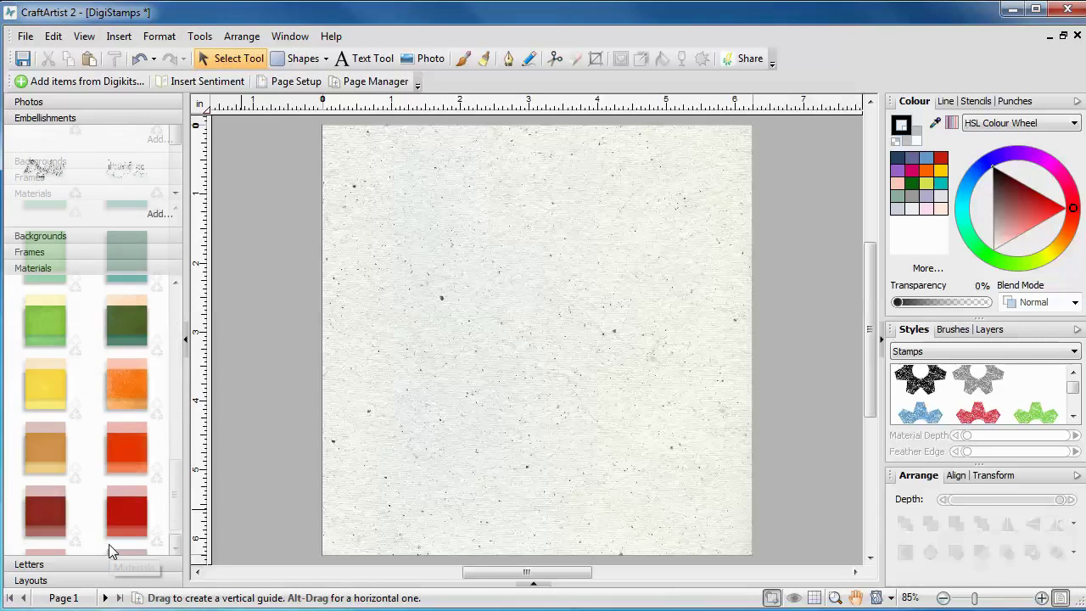
pyautogui.moveTo(123, 292); pyautogui.dragTo(502, 323)
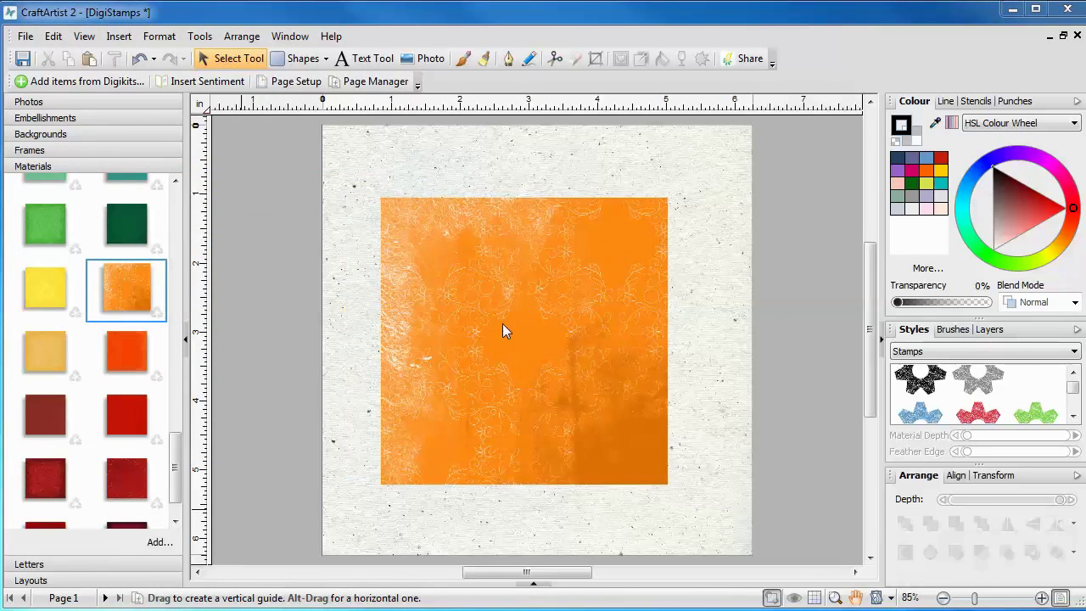
pyautogui.click(368, 283)
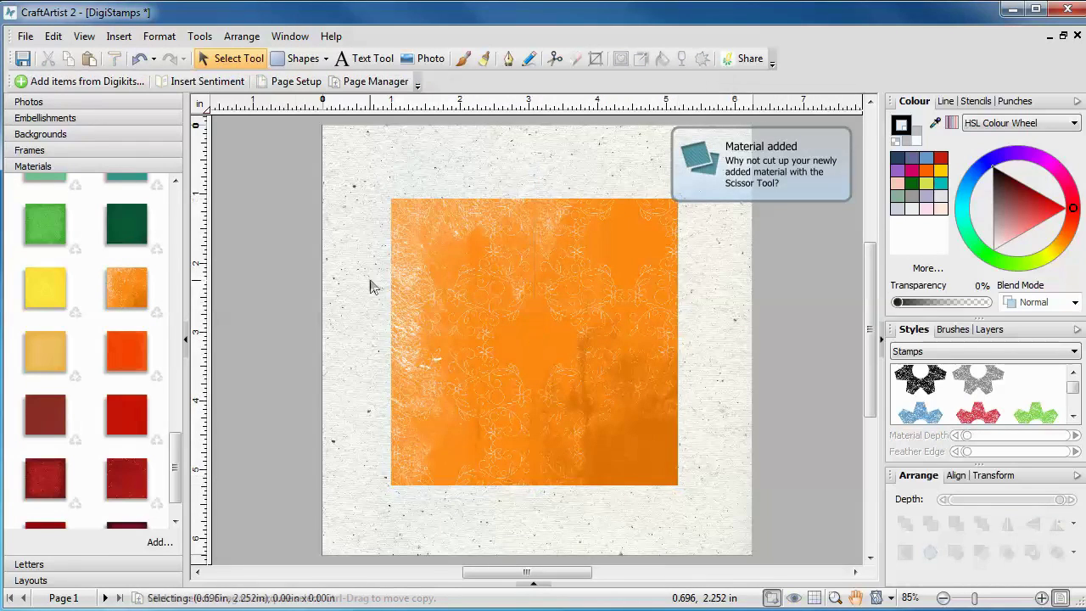
pyautogui.click(104, 121)
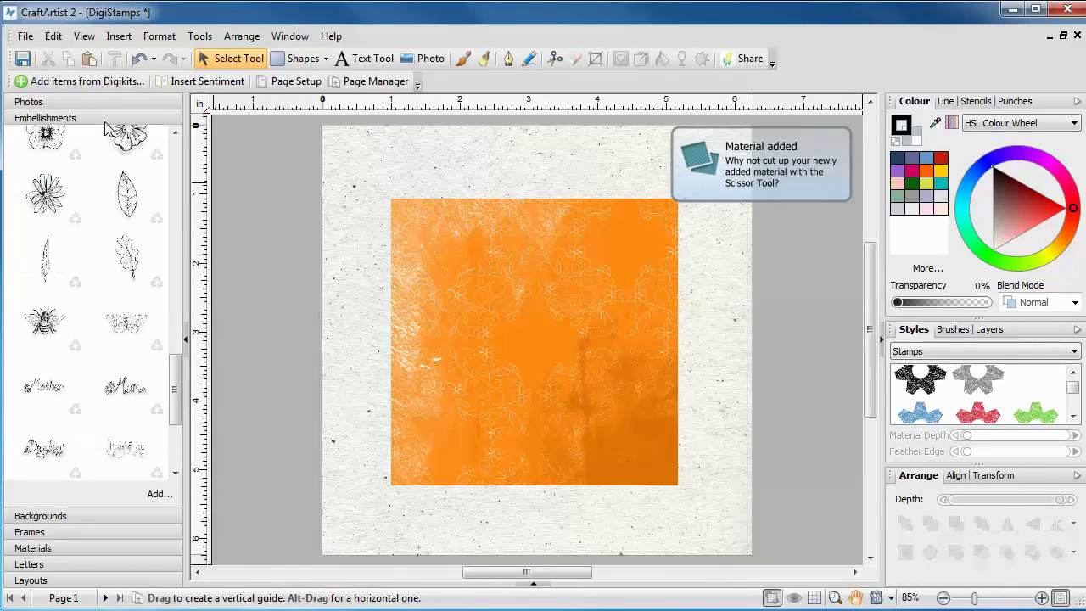
pyautogui.moveTo(126, 323); pyautogui.dragTo(513, 294)
pyautogui.moveTo(595, 350); pyautogui.dragTo(626, 370)
# - Select the butterfly and orange paper together and convert them into a single picture
pyautogui.keyDown('shift'); pyautogui.click(653, 414); pyautogui.keyUp('shift')
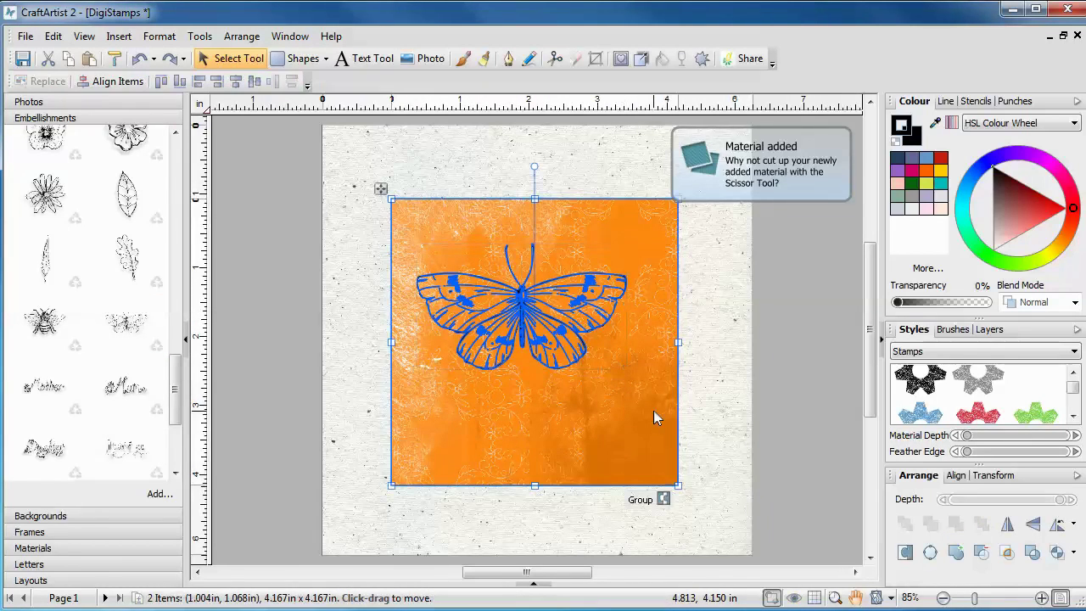
pyautogui.click(202, 38)
pyautogui.click(255, 175)
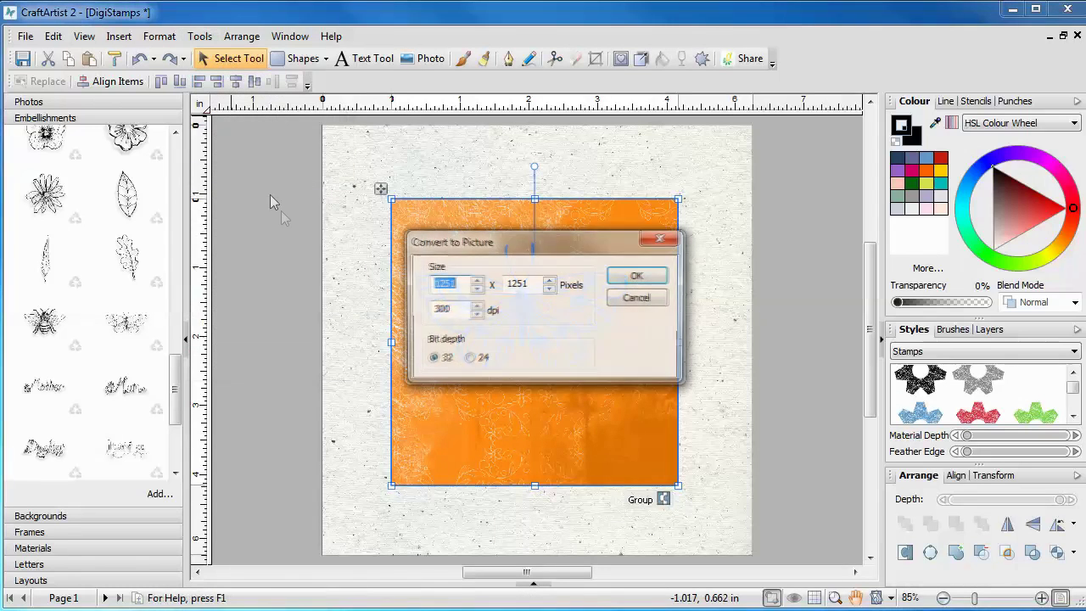
pyautogui.click(637, 277)
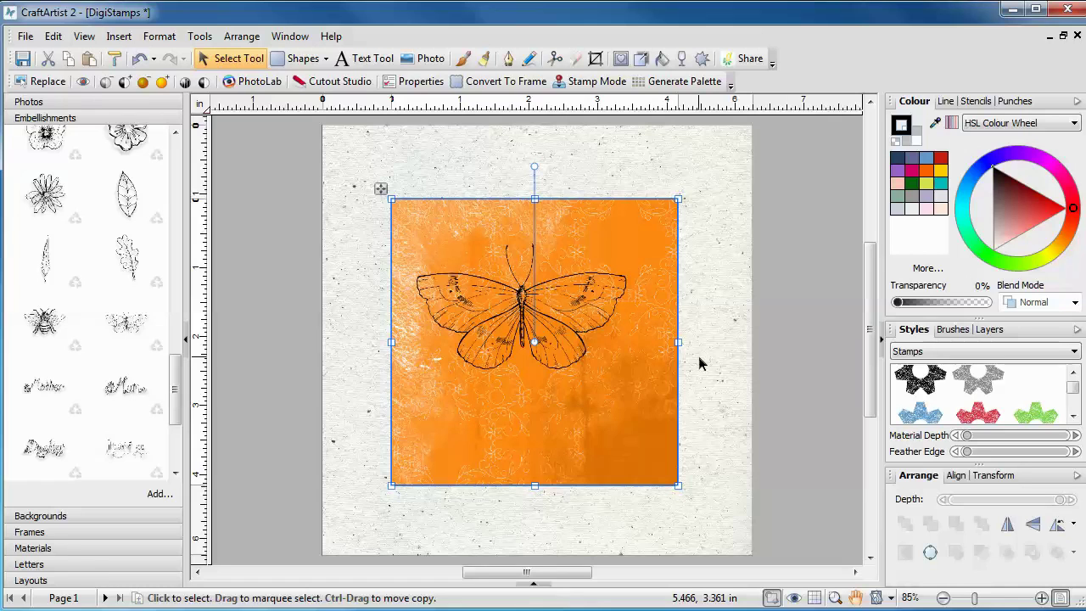
# - In Cutout Studio, discard the orange paper around the butterfly using 96 pix and 10 pix brushes
pyautogui.click(344, 89)
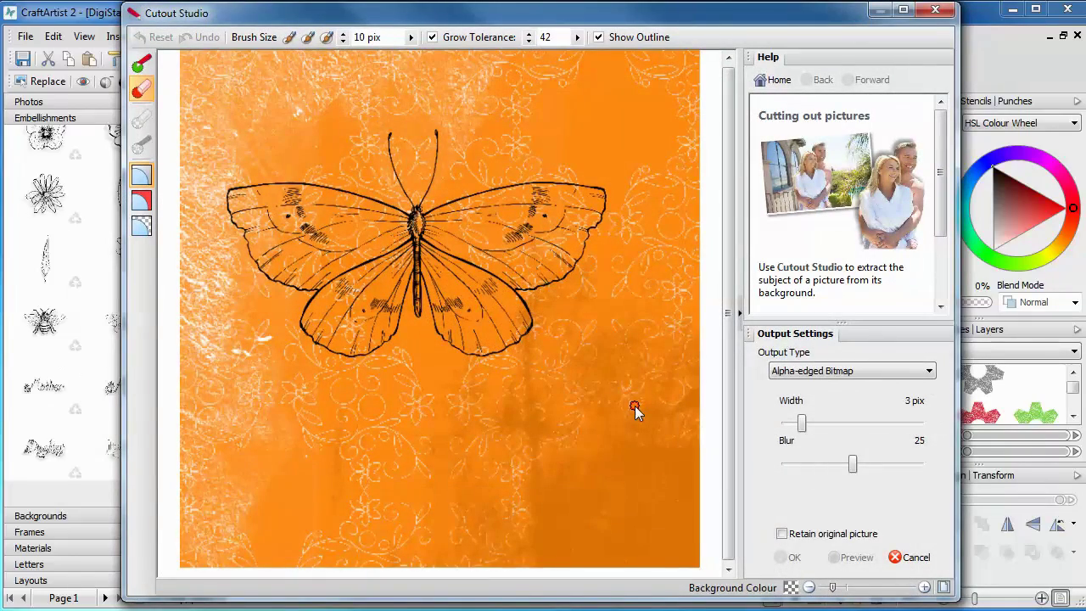
pyautogui.click(326, 37)
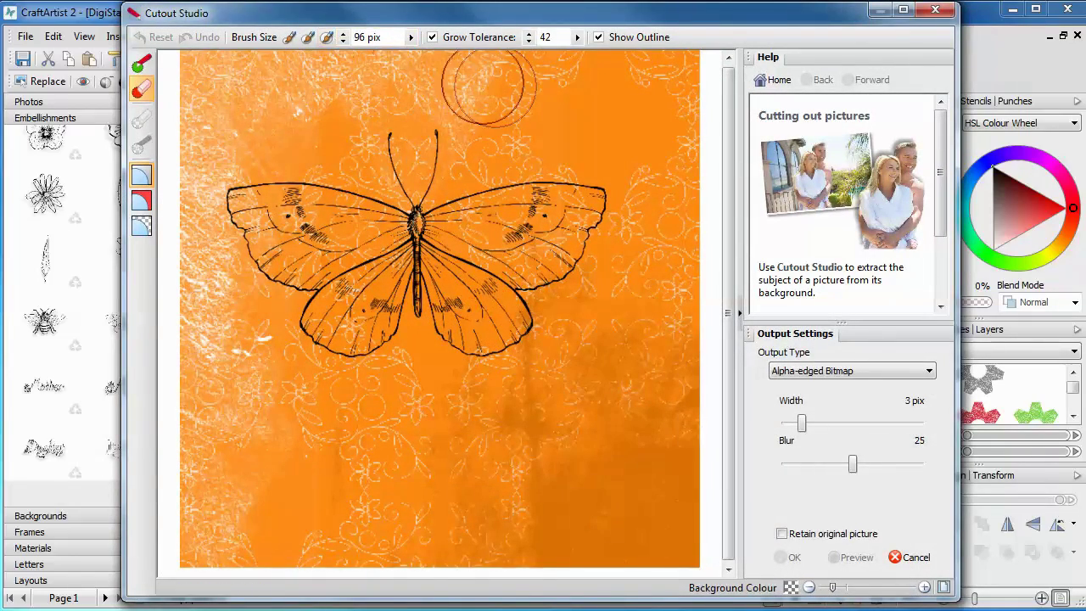
pyautogui.moveTo(472, 73)
pyautogui.mouseDown()
pyautogui.moveTo(558, 80)
pyautogui.moveTo(675, 117)
pyautogui.moveTo(690, 230)
pyautogui.moveTo(635, 572)
pyautogui.moveTo(259, 533)
pyautogui.moveTo(201, 512)
pyautogui.moveTo(195, 258)
pyautogui.moveTo(177, 162)
pyautogui.mouseUp()
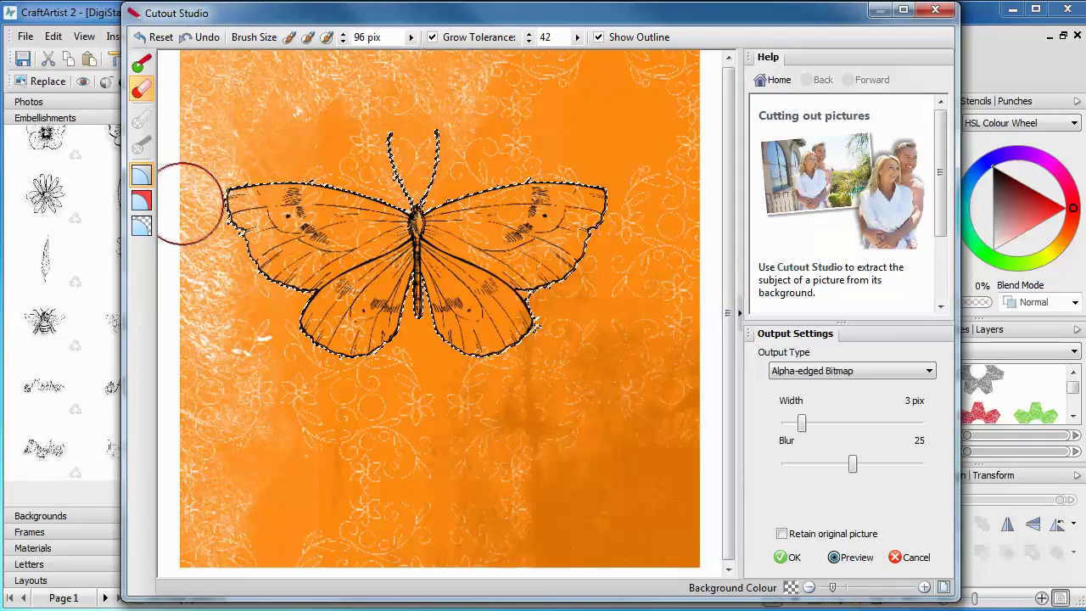
pyautogui.moveTo(192, 212); pyautogui.dragTo(189, 237)
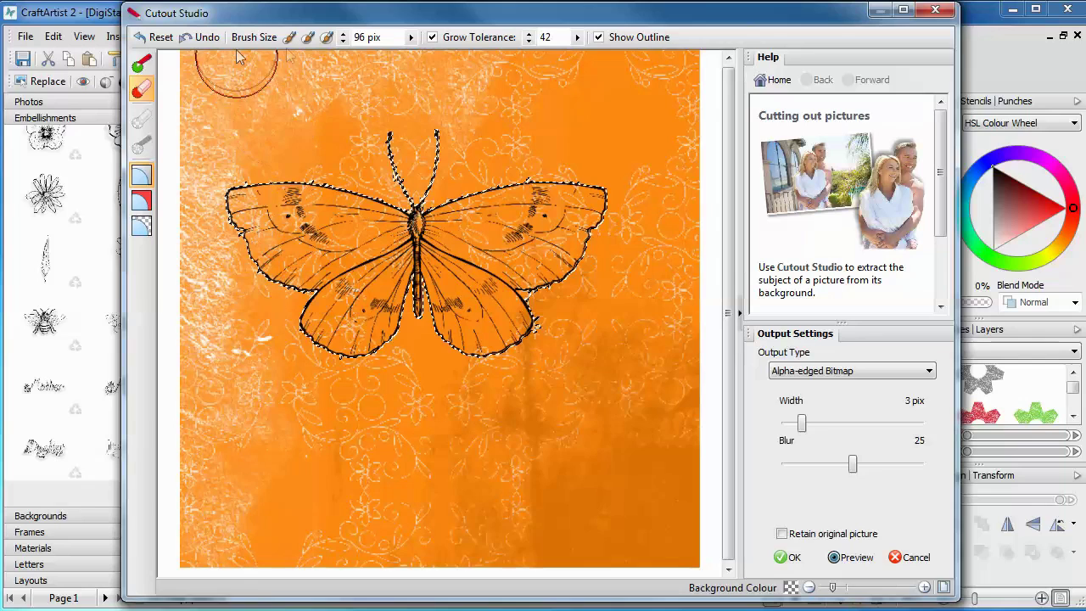
pyautogui.click(288, 38)
pyautogui.scroll(2, 355, 159)
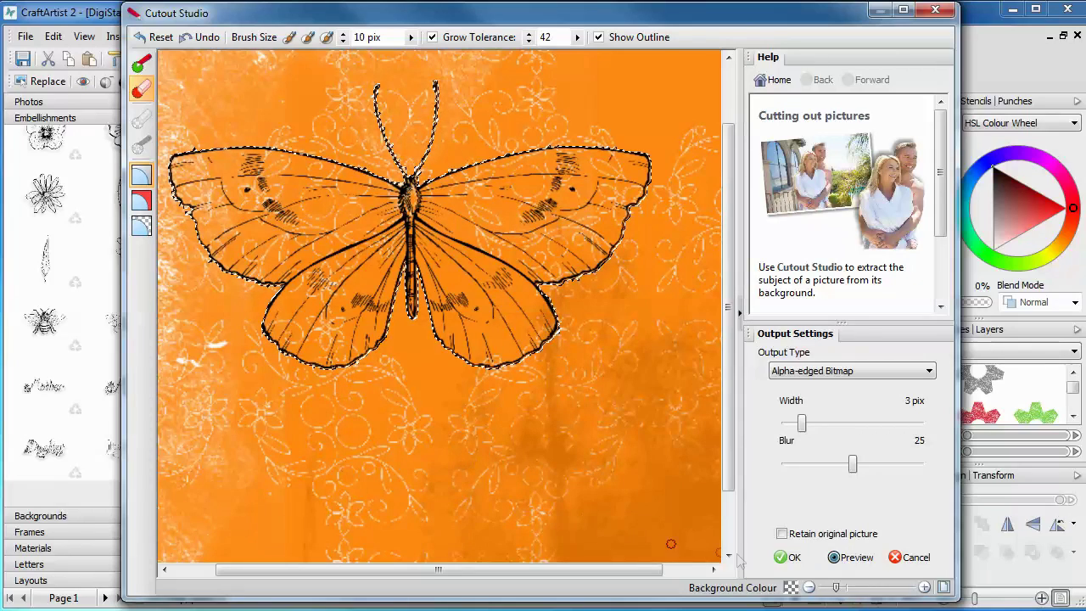
pyautogui.click(791, 558)
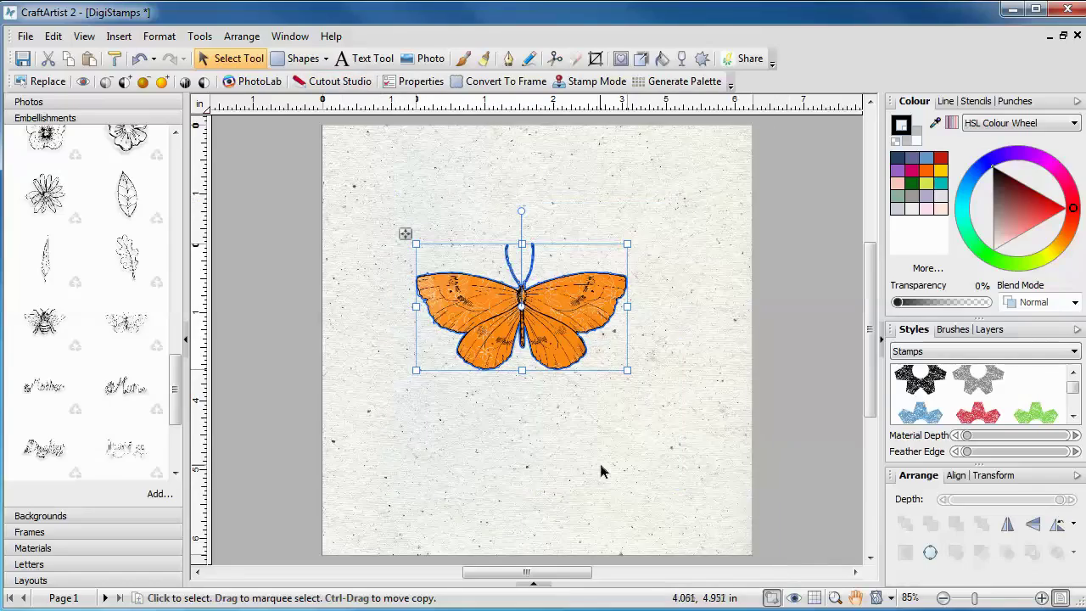
pyautogui.click(600, 471)
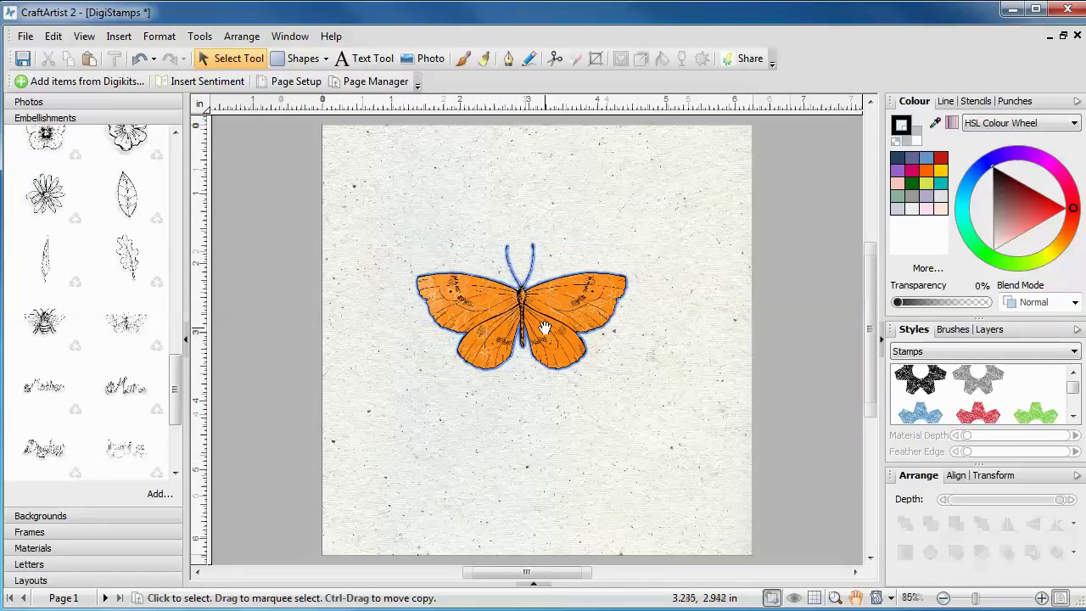